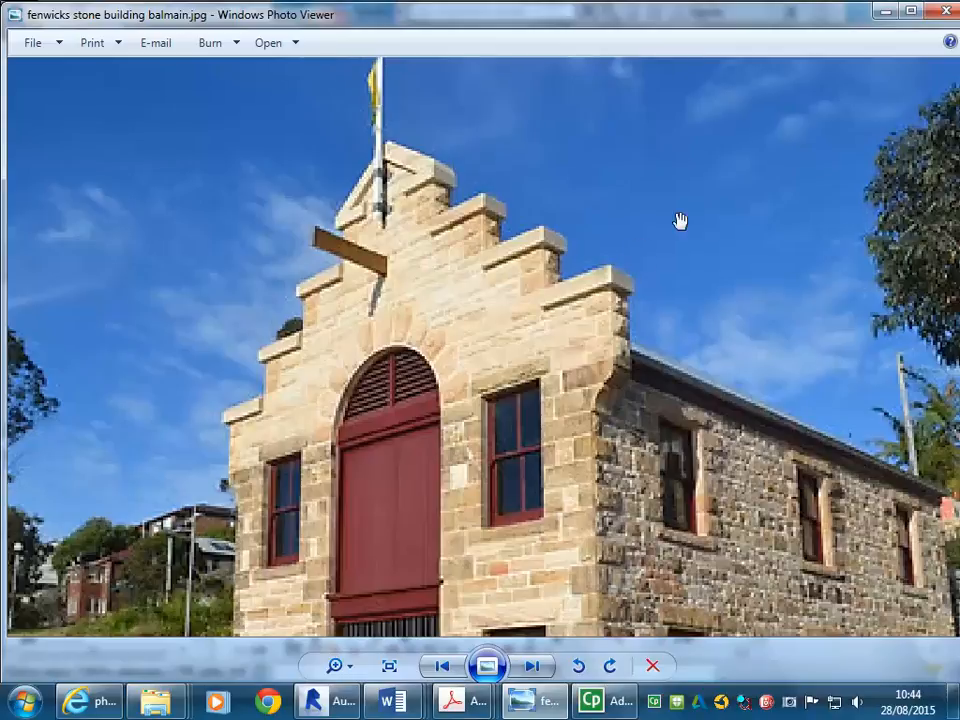
- Maximize Windows Photo Viewer so the Balmain stone building photo fills the screen
{"action": "left_click", "coordinate": [908, 12]}
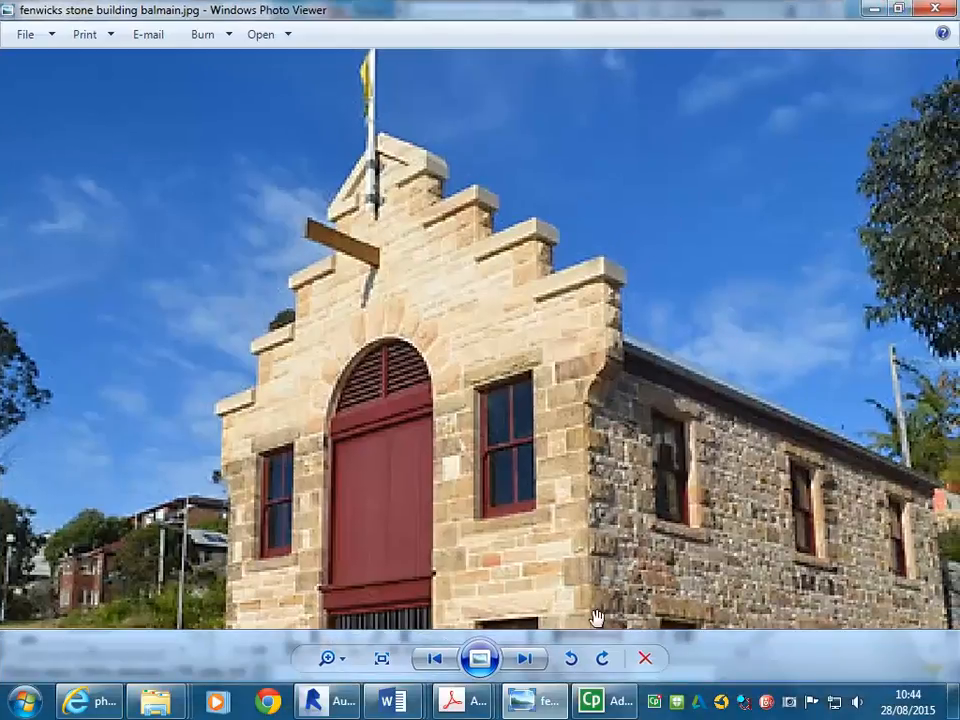
- Minimize the reference photo and make the Revit 3D view active
{"action": "left_click", "coordinate": [872, 9]}
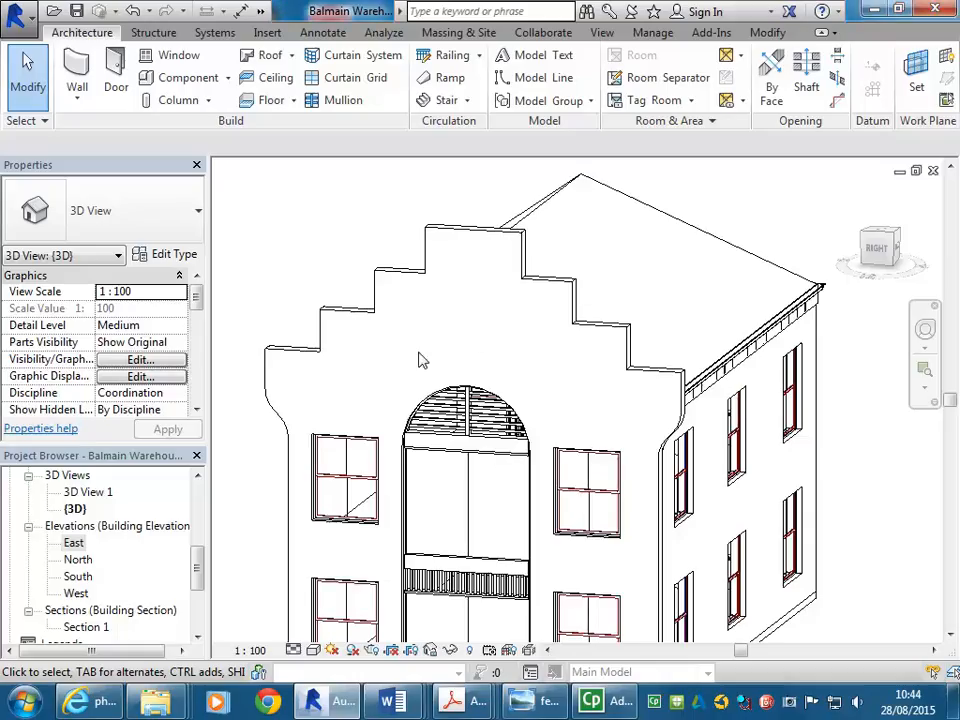
{"action": "left_click_drag", "start_coordinate": [198, 565], "coordinate": [198, 506]}
{"action": "left_click", "coordinate": [290, 313]}
{"action": "scroll", "coordinate": [290, 311], "scroll_direction": "down", "scroll_amount": 2}
{"action": "middle_click_drag", "start_coordinate": [304, 316], "coordinate": [326, 317]}
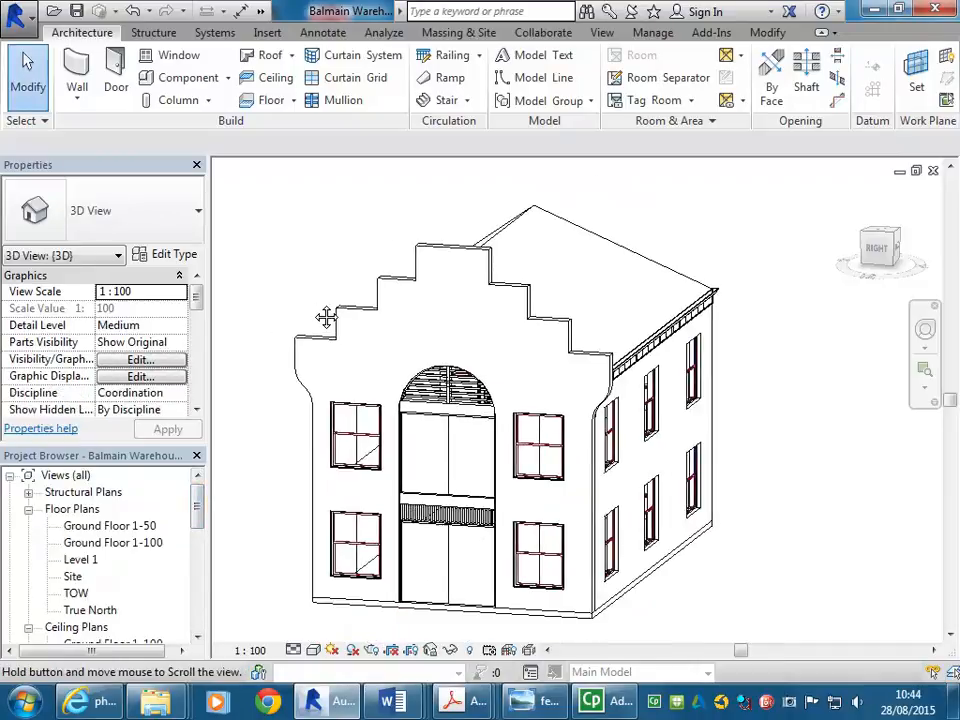
{"action": "scroll", "coordinate": [315, 311], "scroll_direction": "up", "scroll_amount": 1}
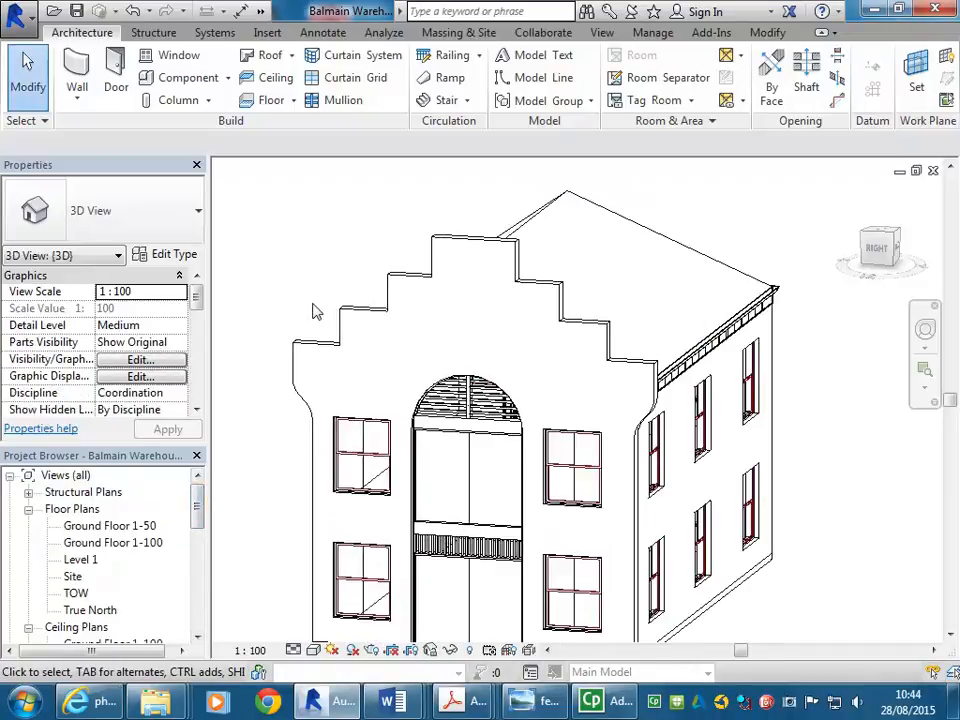
- Open the Site floor plan and zoom in on the gable wall end
{"action": "double_click", "coordinate": [72, 578]}
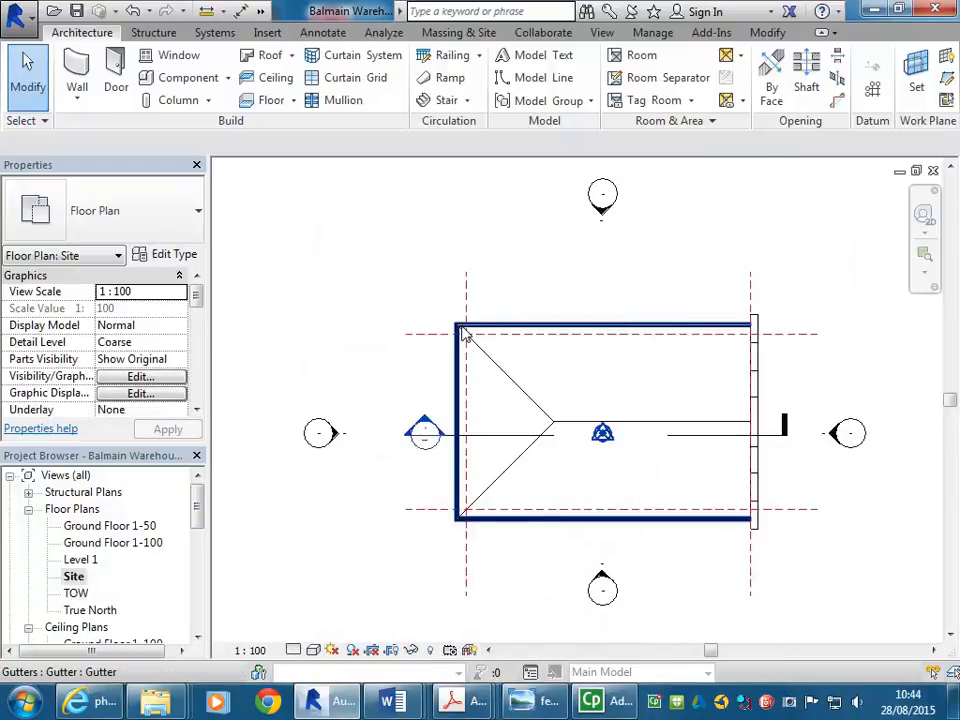
{"action": "scroll", "coordinate": [685, 387], "scroll_direction": "up", "scroll_amount": 2}
{"action": "middle_click_drag", "start_coordinate": [634, 465], "coordinate": [644, 497]}
{"action": "scroll", "coordinate": [626, 258], "scroll_direction": "up", "scroll_amount": 3}
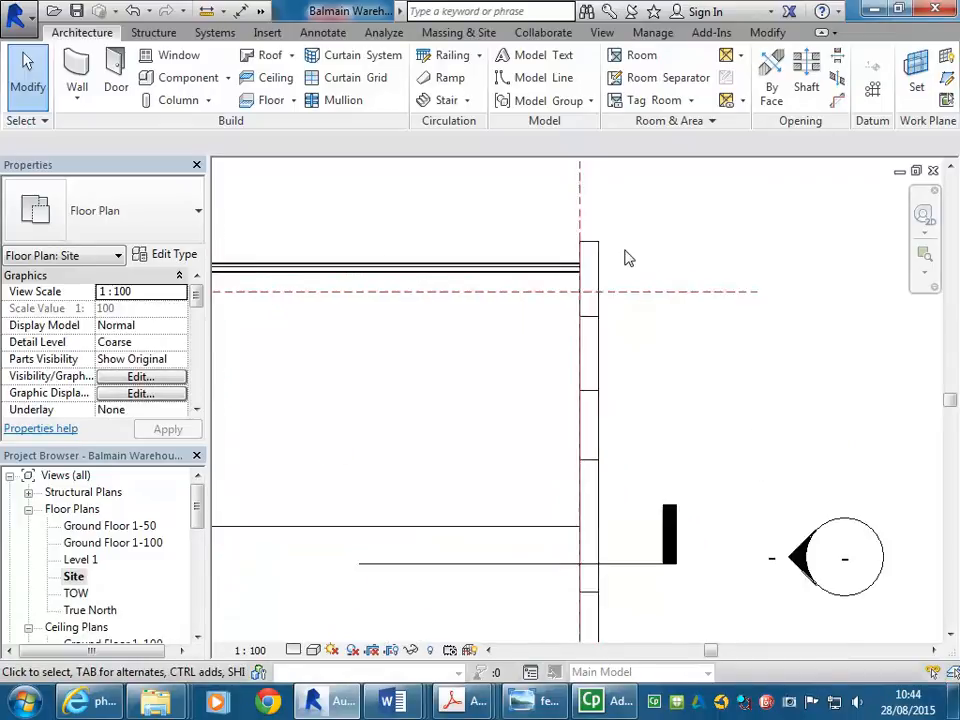
{"action": "scroll", "coordinate": [626, 258], "scroll_direction": "down", "scroll_amount": 2}
{"action": "middle_click_drag", "start_coordinate": [626, 257], "coordinate": [617, 289]}
{"action": "middle_click_drag", "start_coordinate": [478, 227], "coordinate": [445, 198]}
{"action": "scroll", "coordinate": [497, 180], "scroll_direction": "up", "scroll_amount": 2}
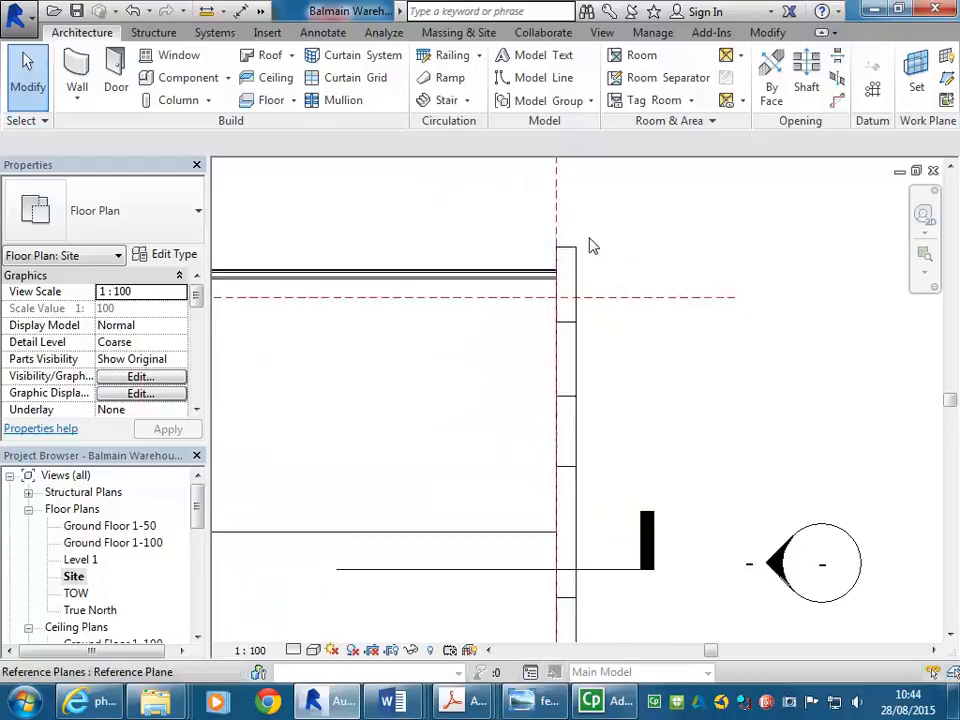
{"action": "scroll", "coordinate": [568, 354], "scroll_direction": "up", "scroll_amount": 3}
{"action": "scroll", "coordinate": [533, 320], "scroll_direction": "up", "scroll_amount": 1}
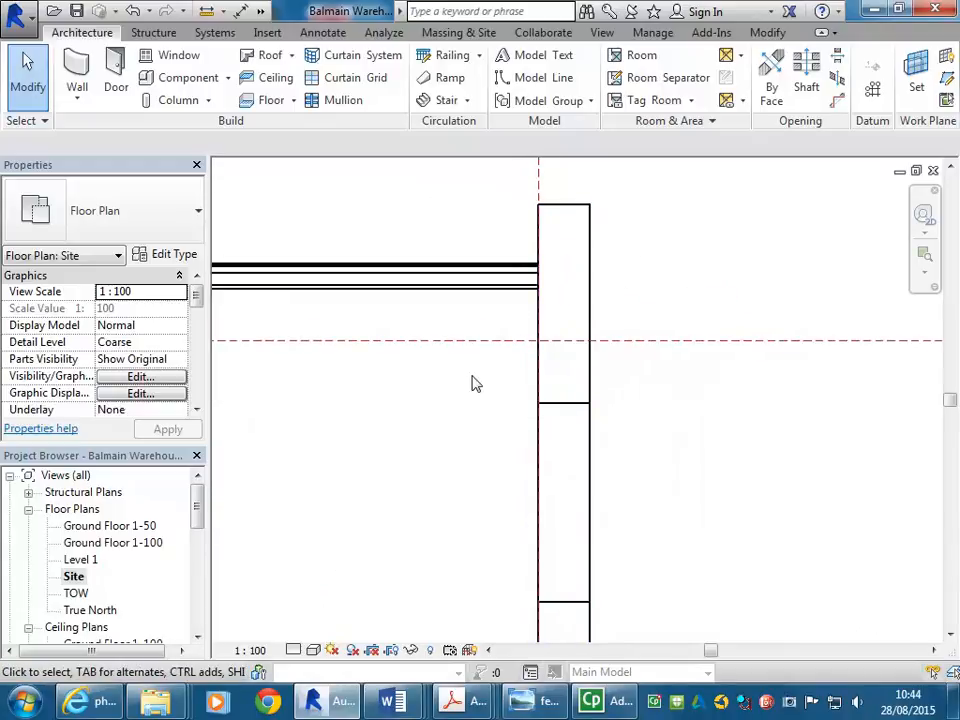
{"action": "left_click_drag", "start_coordinate": [197, 497], "coordinate": [197, 553]}
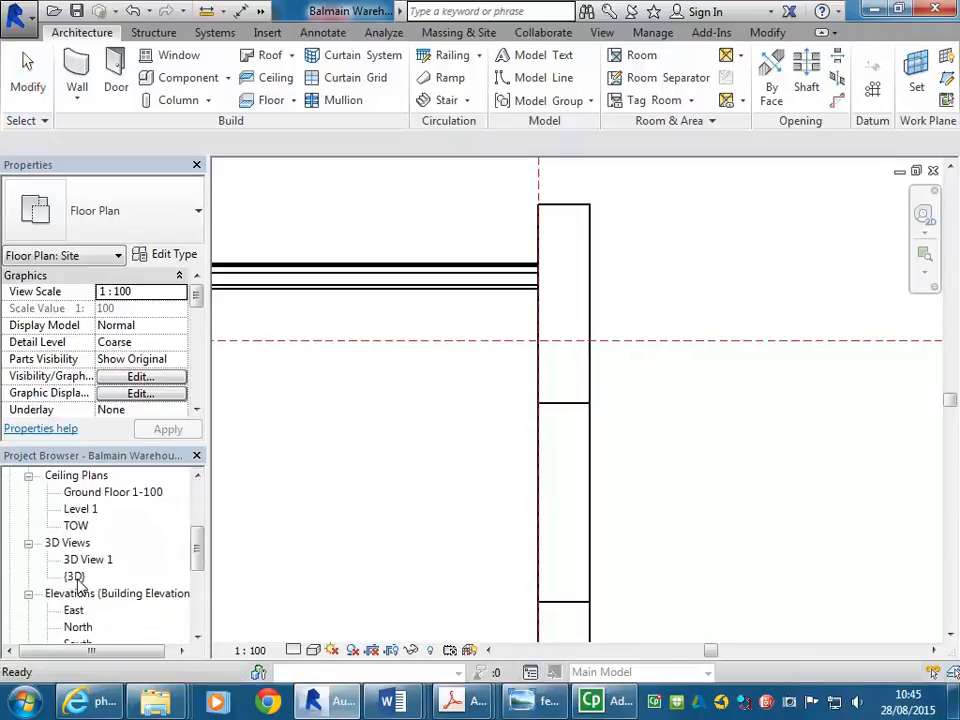
- Open the default {3D} view, orbit to a frontal-left angle and zoom toward the parapet
{"action": "double_click", "coordinate": [74, 576]}
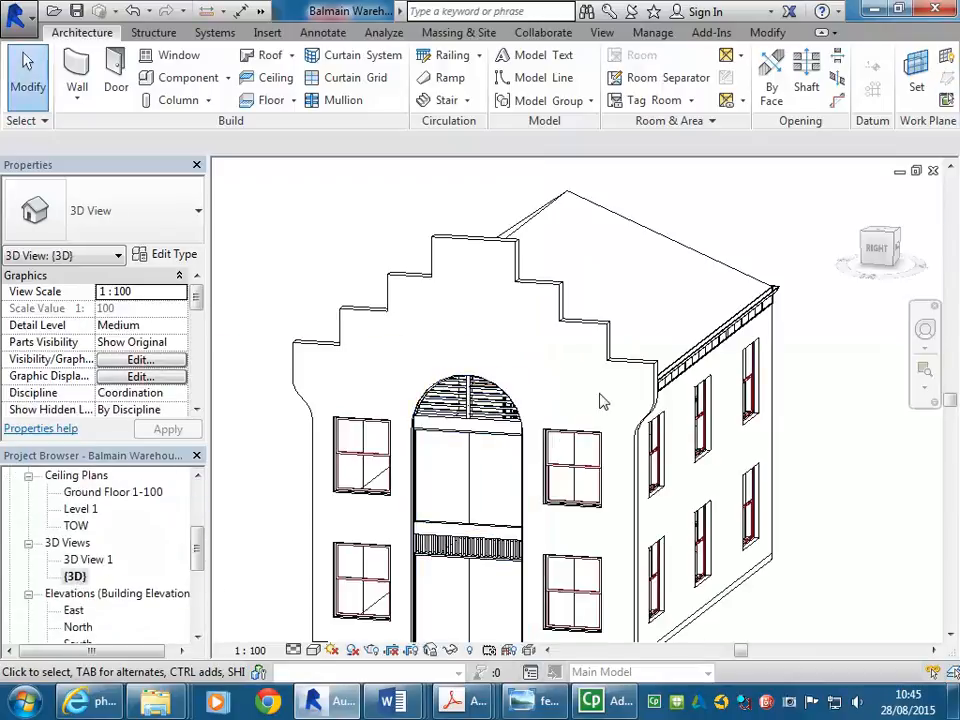
{"action": "middle_click_drag", "start_coordinate": [520, 311], "coordinate": [489, 334], "text": "shift"}
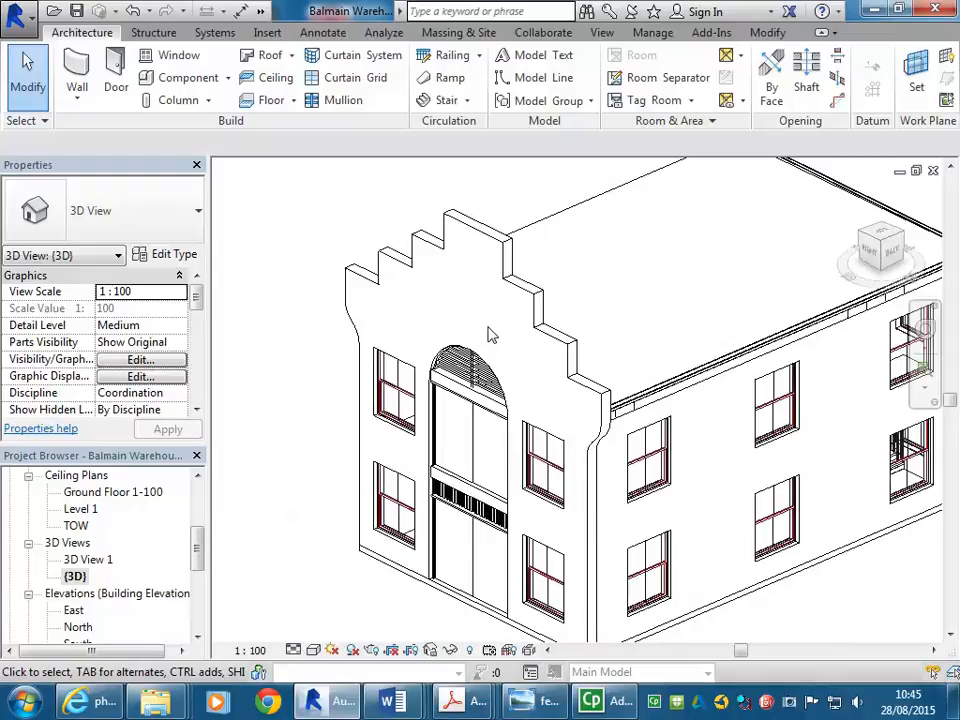
{"action": "scroll", "coordinate": [585, 380], "scroll_direction": "up", "scroll_amount": 4}
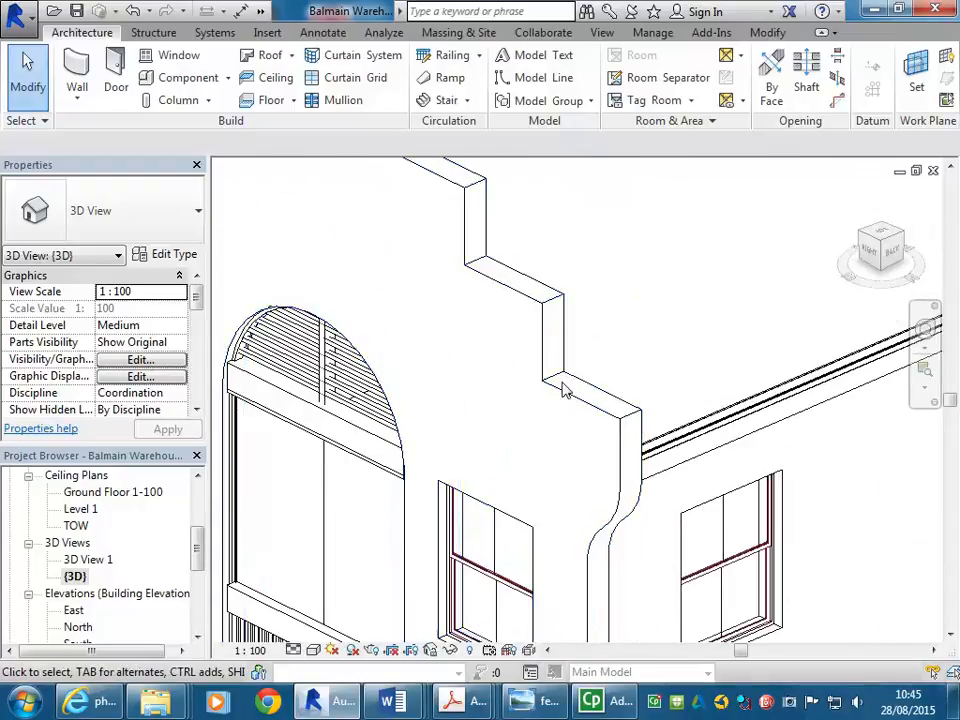
{"action": "scroll", "coordinate": [578, 400], "scroll_direction": "up", "scroll_amount": 2}
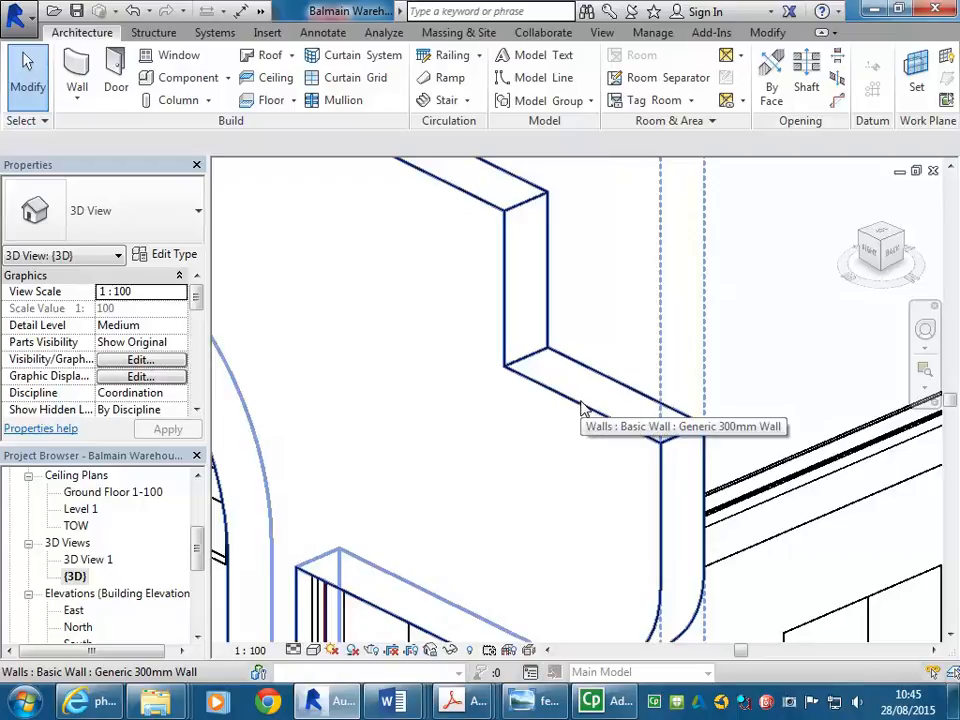
{"action": "left_click_drag", "start_coordinate": [197, 553], "coordinate": [197, 508]}
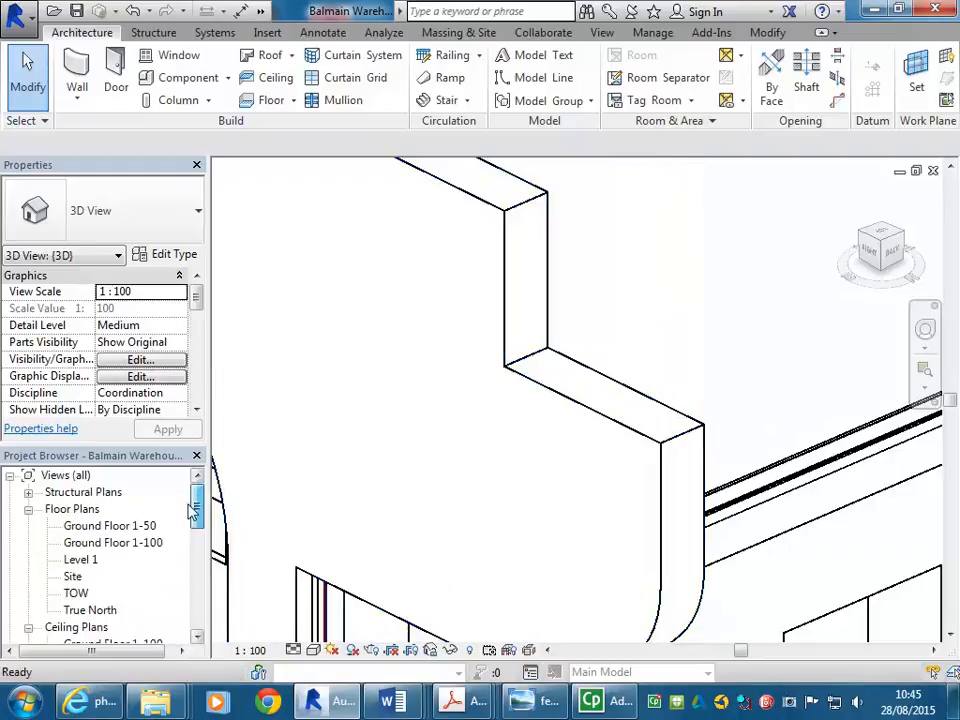
- Switch briefly to the Site plan, then return to the default 3D view
{"action": "double_click", "coordinate": [72, 576]}
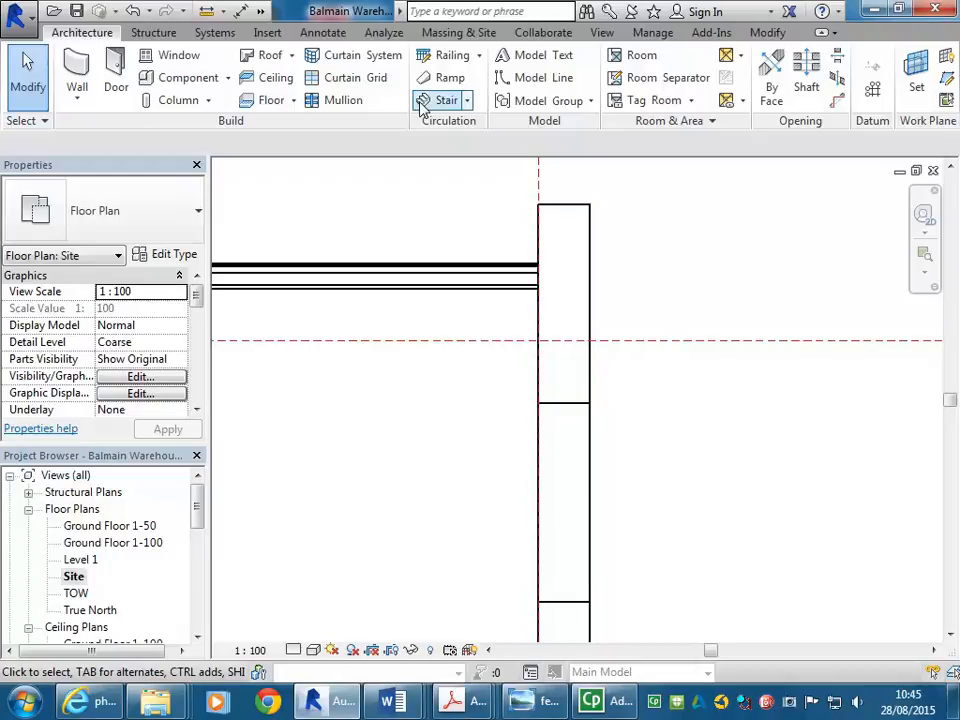
{"action": "scroll", "coordinate": [155, 545], "scroll_direction": "down", "scroll_amount": 4}
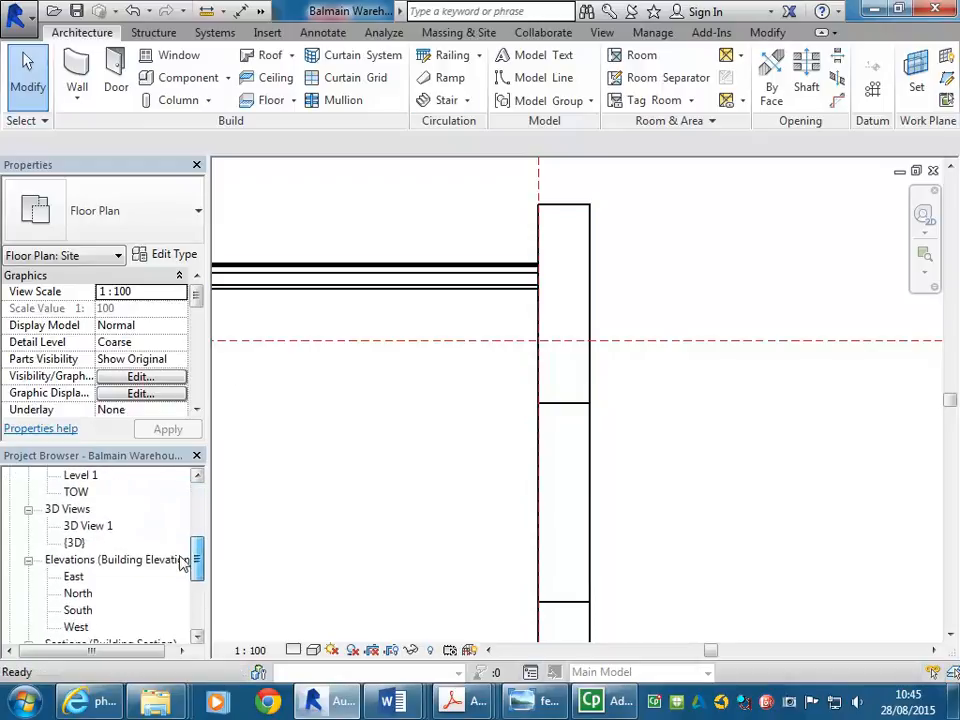
{"action": "double_click", "coordinate": [73, 543]}
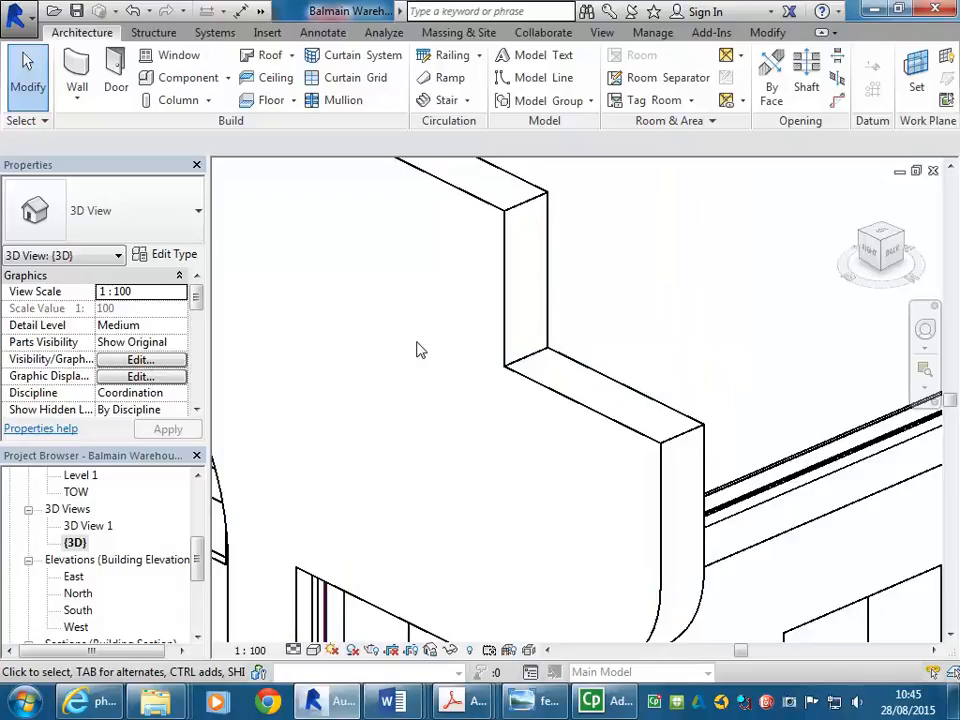
- Start a Model In-Place family from the Component dropdown with Walls as its category
{"action": "left_click", "coordinate": [229, 79]}
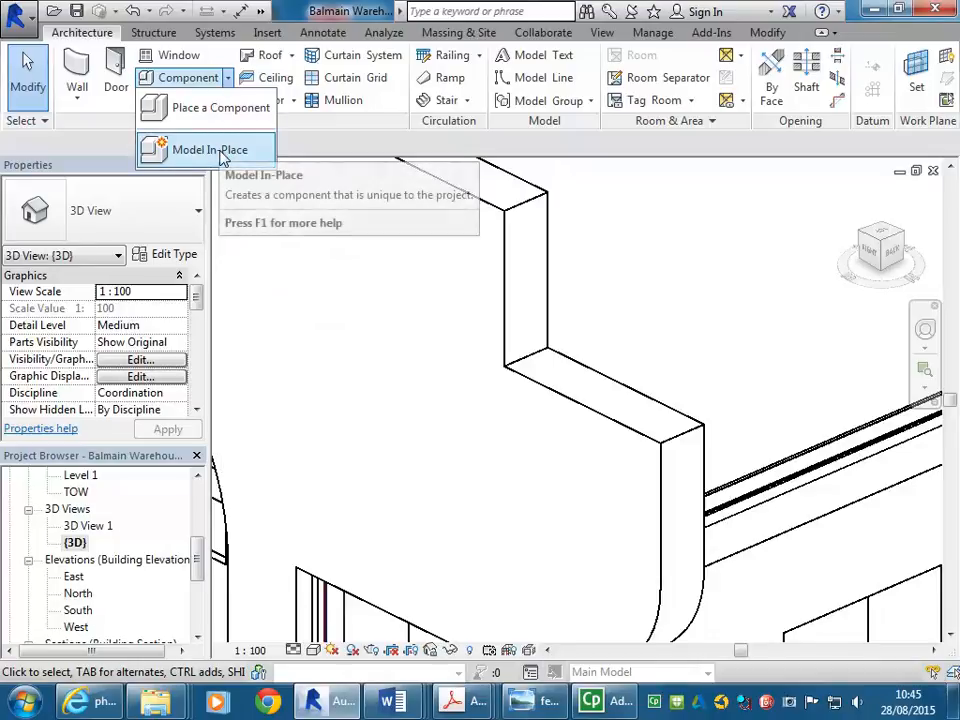
{"action": "left_click", "coordinate": [172, 160]}
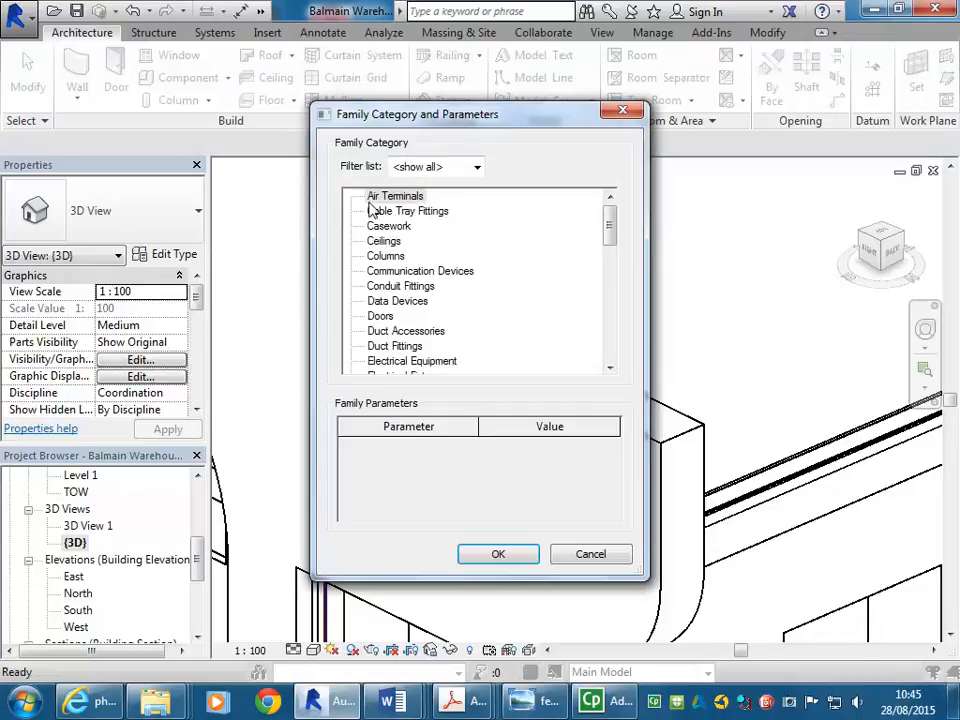
{"action": "left_click_drag", "start_coordinate": [610, 228], "coordinate": [607, 345]}
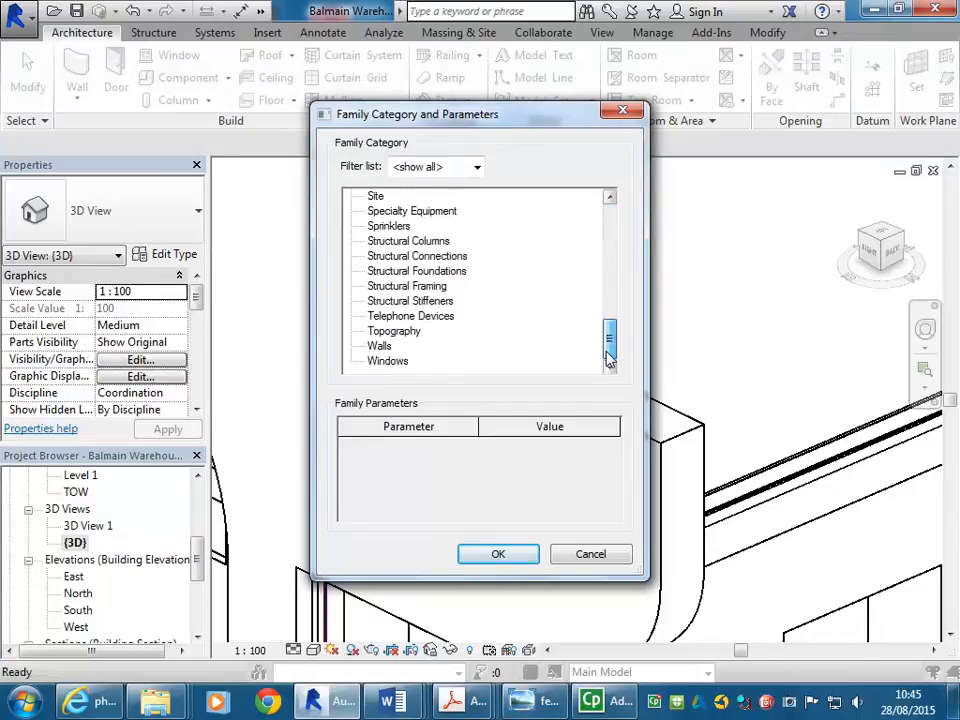
{"action": "left_click", "coordinate": [381, 349]}
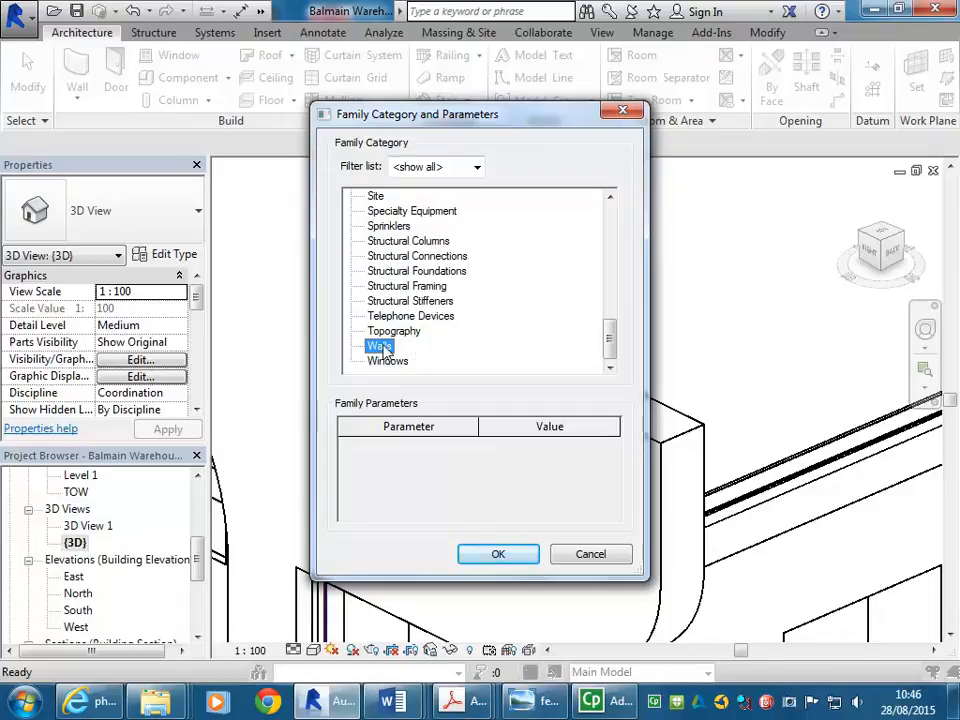
{"action": "left_click", "coordinate": [495, 556]}
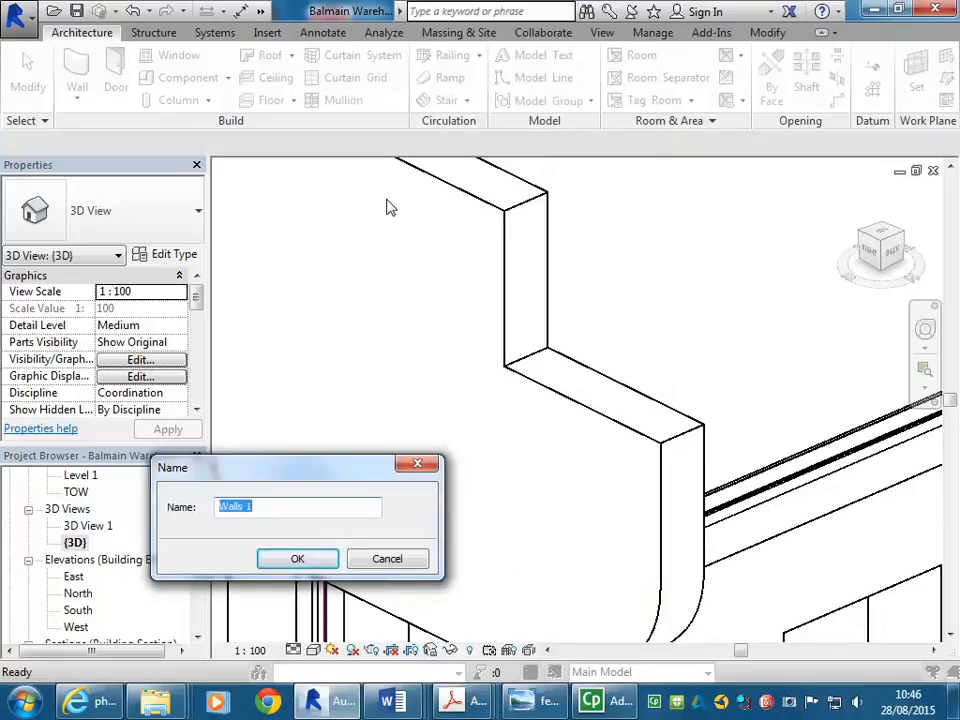
- Name the in-place family 'Parapet Steps' and frame the parapet steps and arched window
{"action": "type", "text": "Parapet S"}
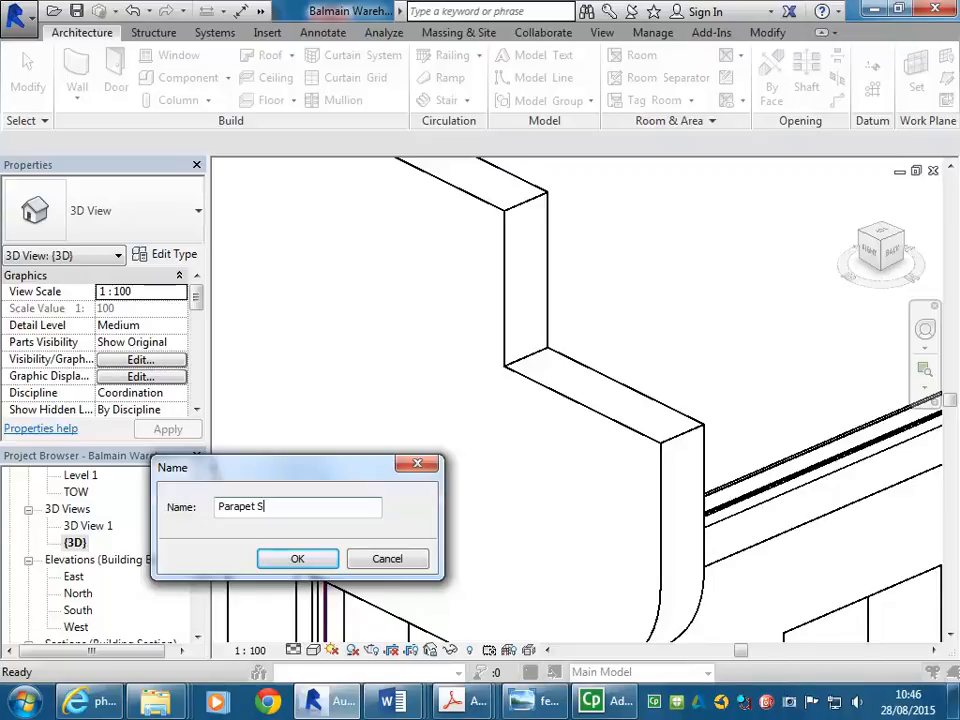
{"action": "type", "text": "tep"}
{"action": "key", "text": "BackSpace"}
{"action": "type", "text": "s"}
{"action": "left_click", "coordinate": [298, 561]}
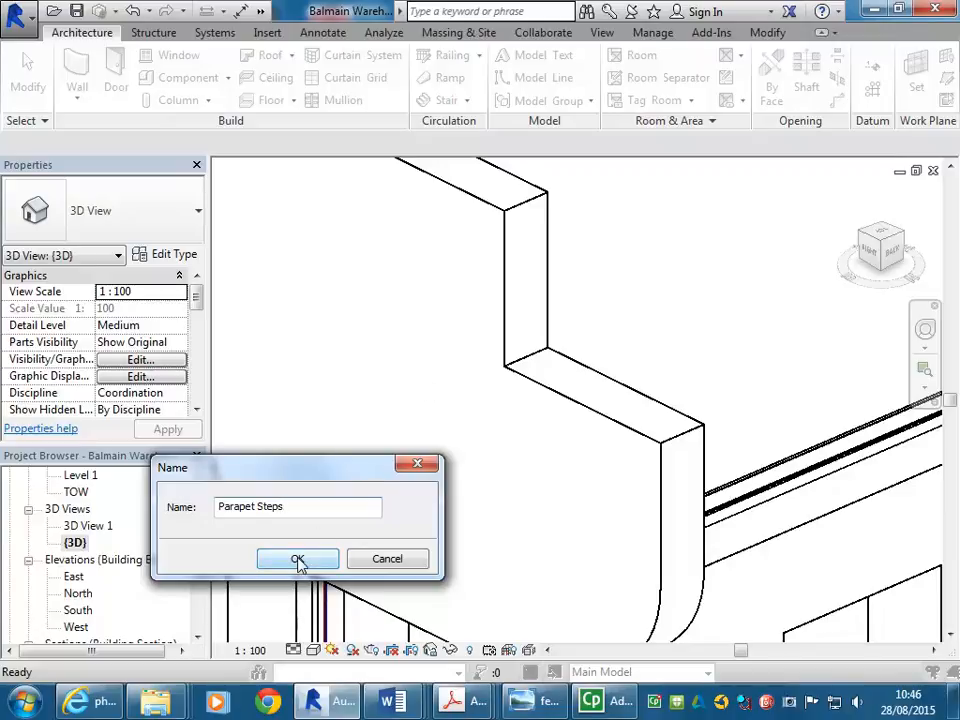
{"action": "scroll", "coordinate": [430, 396], "scroll_direction": "down", "scroll_amount": 1}
{"action": "middle_click_drag", "start_coordinate": [440, 401], "coordinate": [476, 375]}
{"action": "scroll", "coordinate": [470, 370], "scroll_direction": "down", "scroll_amount": 4}
{"action": "middle_click_drag", "start_coordinate": [390, 357], "coordinate": [489, 480]}
- Start a solid Extrusion with 250.0 depth, framing the parapet corner for sketching
{"action": "scroll", "coordinate": [433, 450], "scroll_direction": "down", "scroll_amount": 1}
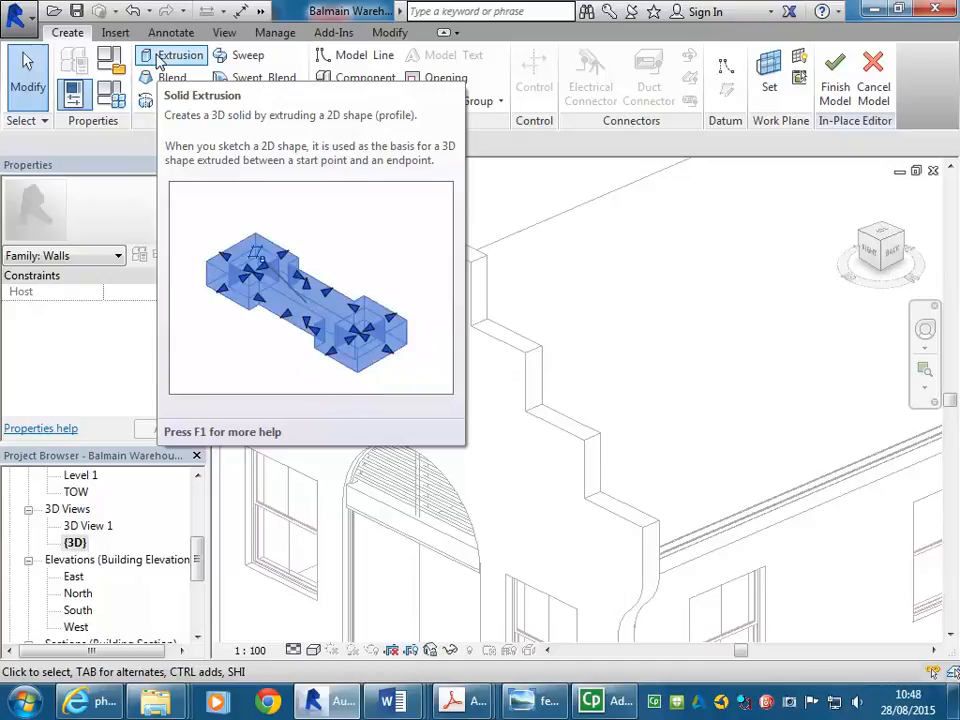
{"action": "left_click", "coordinate": [160, 58]}
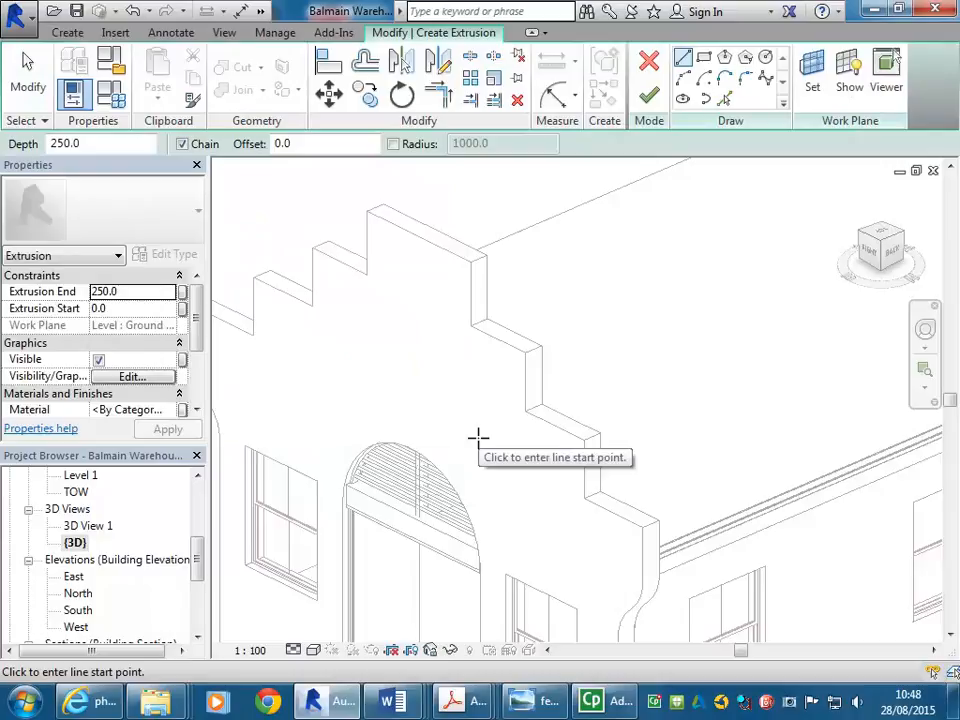
{"action": "scroll", "coordinate": [478, 438], "scroll_direction": "down", "scroll_amount": 1}
{"action": "middle_click_drag", "start_coordinate": [480, 440], "coordinate": [420, 364]}
{"action": "scroll", "coordinate": [551, 463], "scroll_direction": "up", "scroll_amount": 2}
{"action": "scroll", "coordinate": [513, 421], "scroll_direction": "down", "scroll_amount": 1}
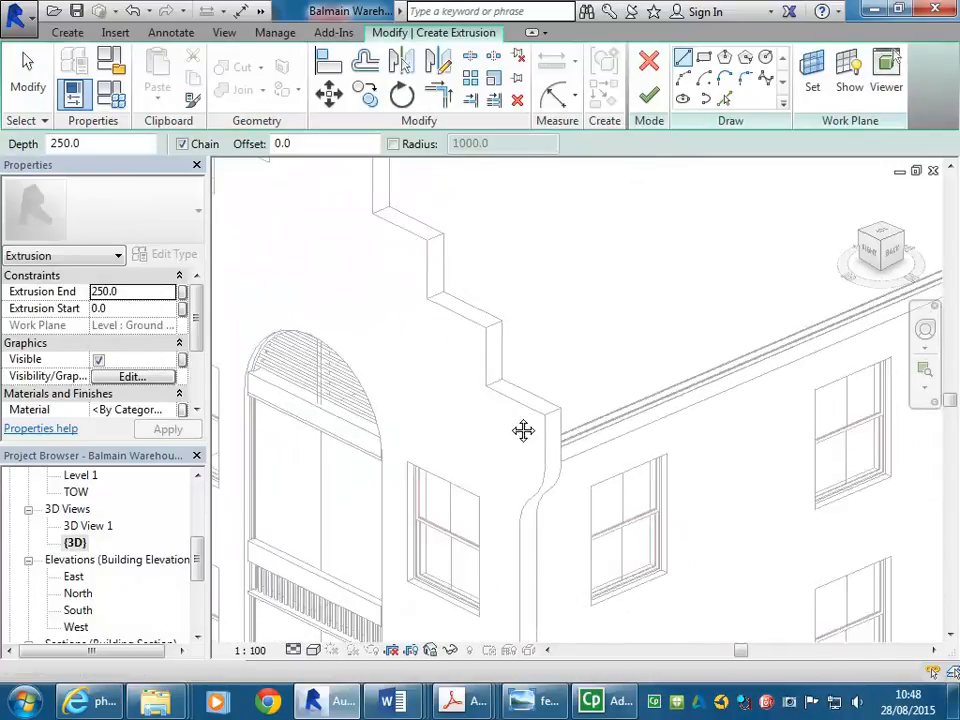
{"action": "scroll", "coordinate": [495, 321], "scroll_direction": "down", "scroll_amount": 3}
{"action": "scroll", "coordinate": [483, 293], "scroll_direction": "up", "scroll_amount": 1}
{"action": "scroll", "coordinate": [483, 293], "scroll_direction": "up", "scroll_amount": 5}
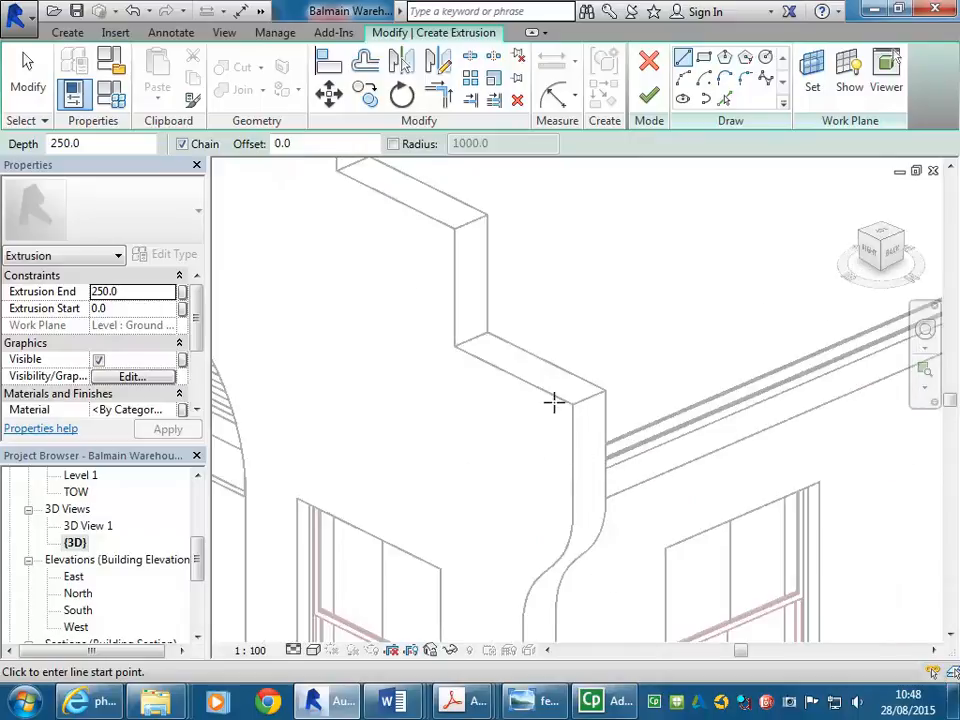
{"action": "scroll", "coordinate": [554, 402], "scroll_direction": "down", "scroll_amount": 3}
{"action": "middle_click_drag", "start_coordinate": [554, 402], "coordinate": [566, 281]}
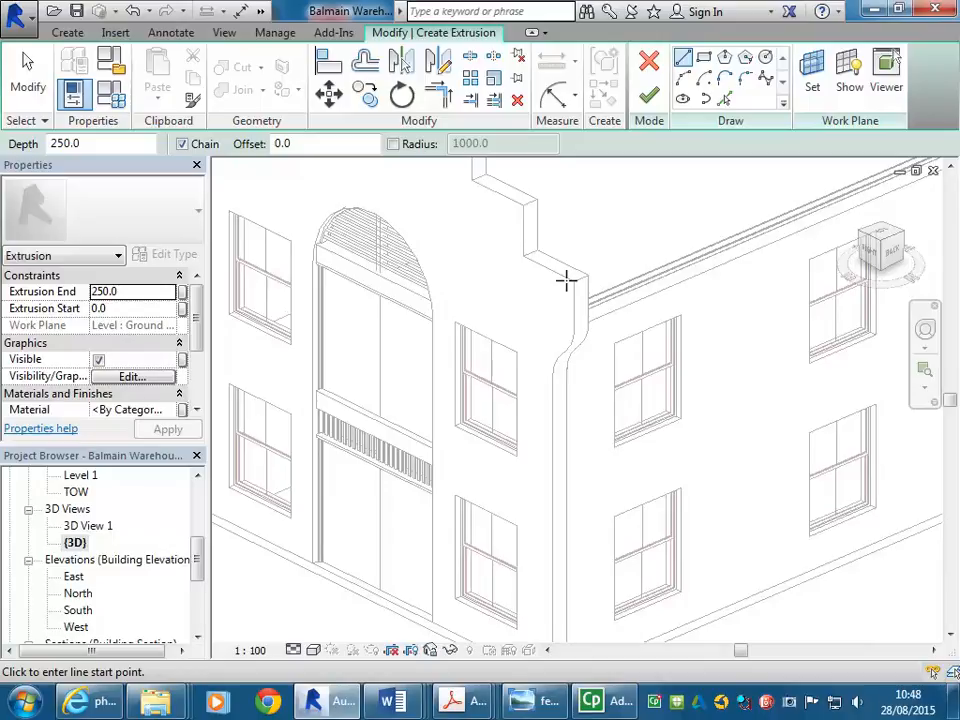
{"action": "scroll", "coordinate": [563, 245], "scroll_direction": "up", "scroll_amount": 4}
{"action": "middle_click_drag", "start_coordinate": [566, 238], "coordinate": [582, 301]}
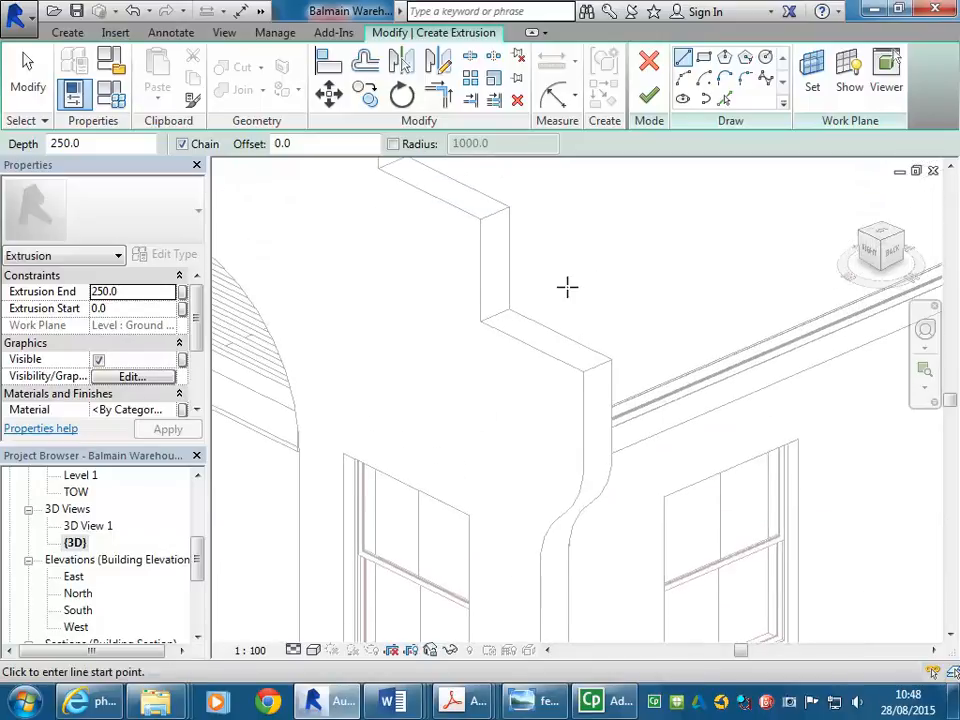
- In the Work Plane dialog, choose 'Pick a plane' and confirm to begin picking a face
{"action": "left_click", "coordinate": [810, 95]}
{"action": "left_click", "coordinate": [814, 70]}
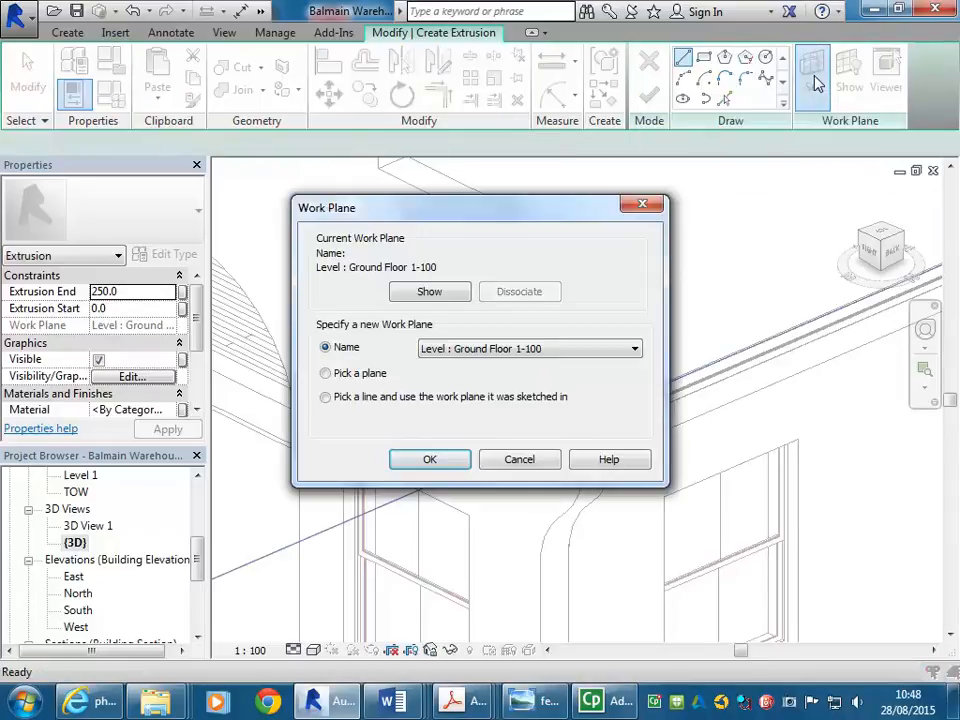
{"action": "left_click_drag", "start_coordinate": [469, 216], "coordinate": [431, 131]}
{"action": "left_click", "coordinate": [268, 289]}
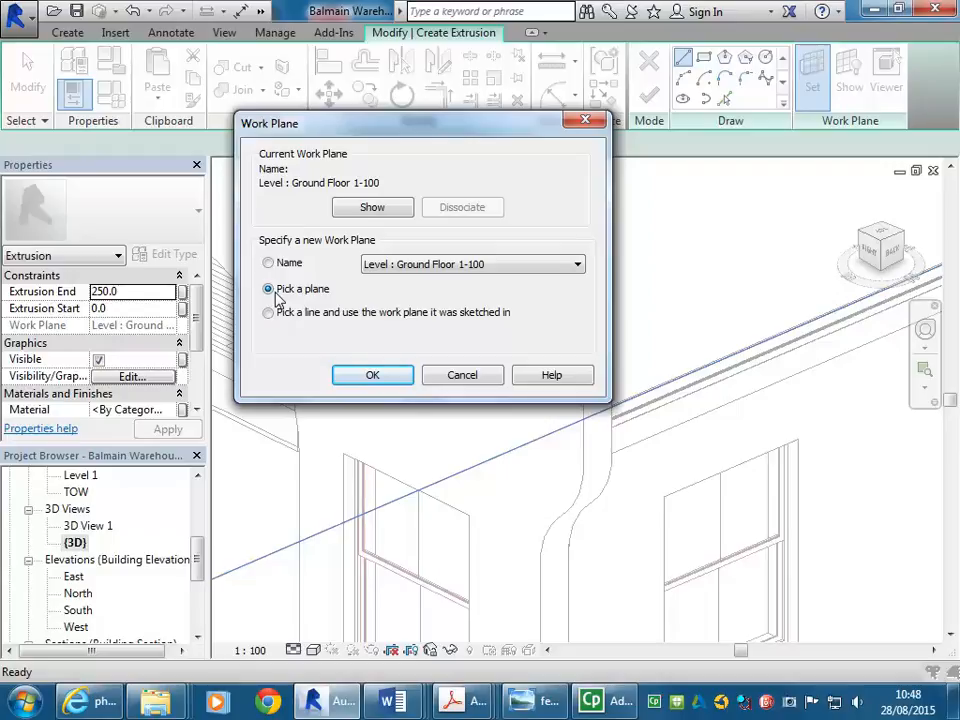
{"action": "left_click", "coordinate": [371, 377]}
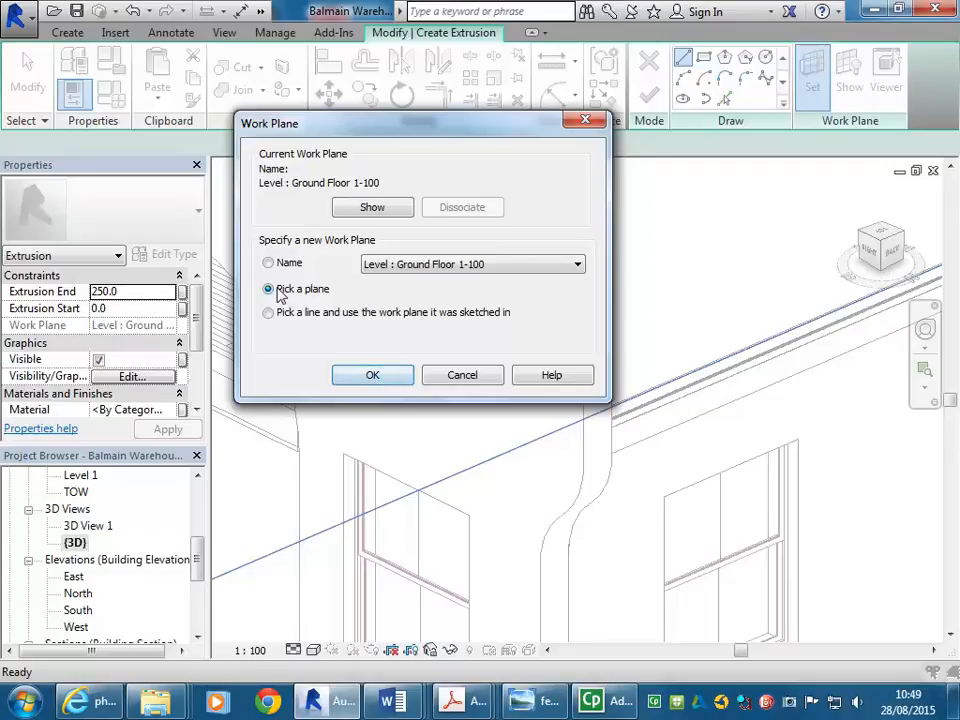
{"action": "left_click", "coordinate": [371, 376]}
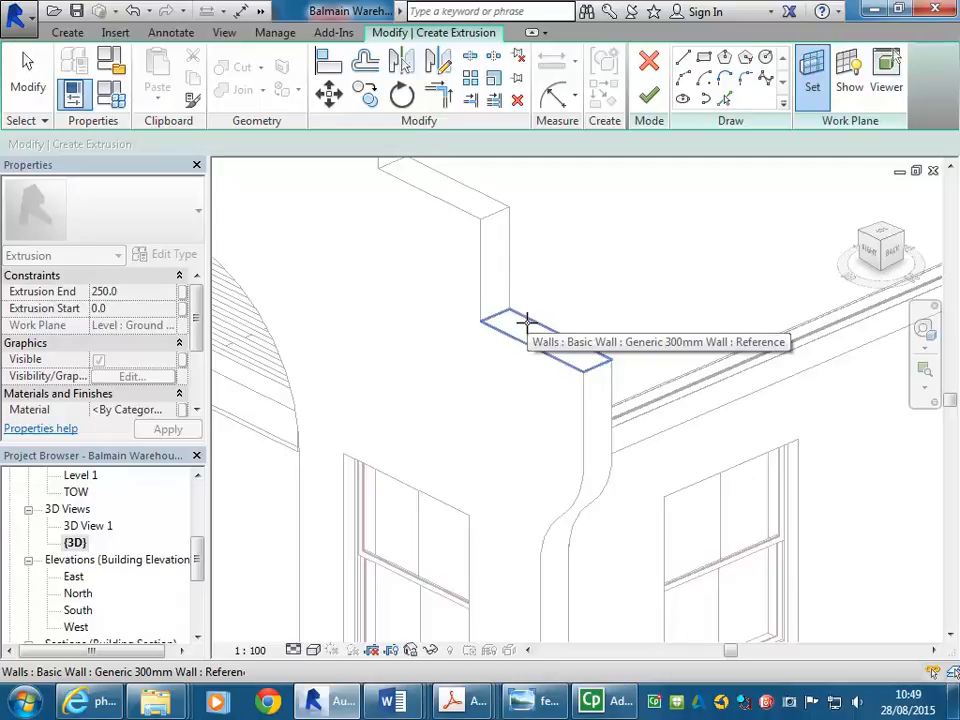
- Pick a wall face, then rerun Set Work Plane with 'Pick a plane'
{"action": "left_click", "coordinate": [527, 322]}
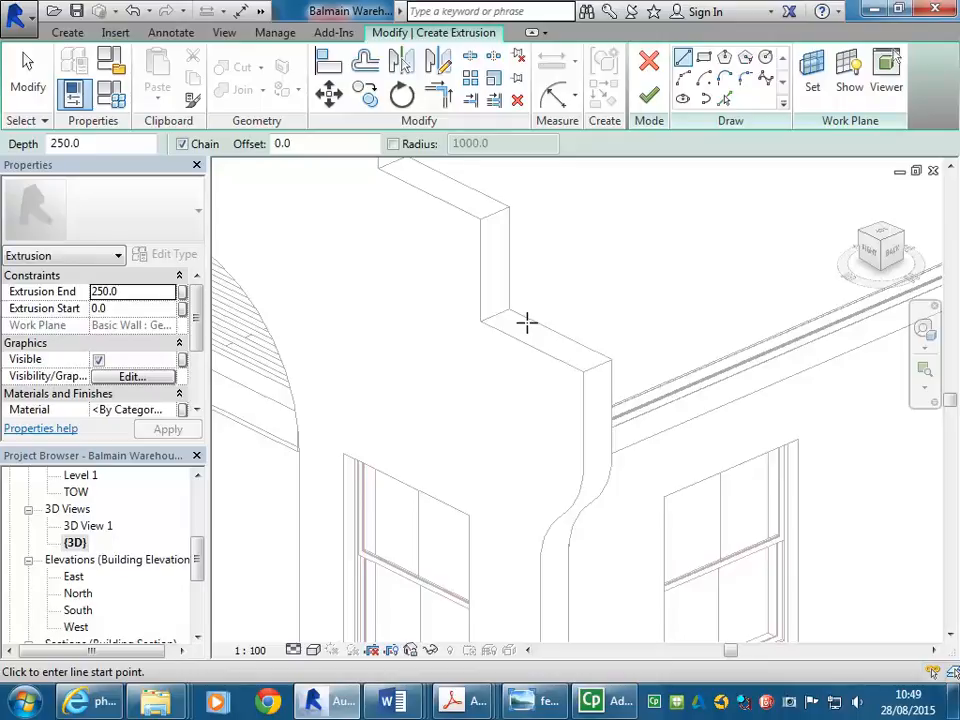
{"action": "left_click", "coordinate": [812, 87]}
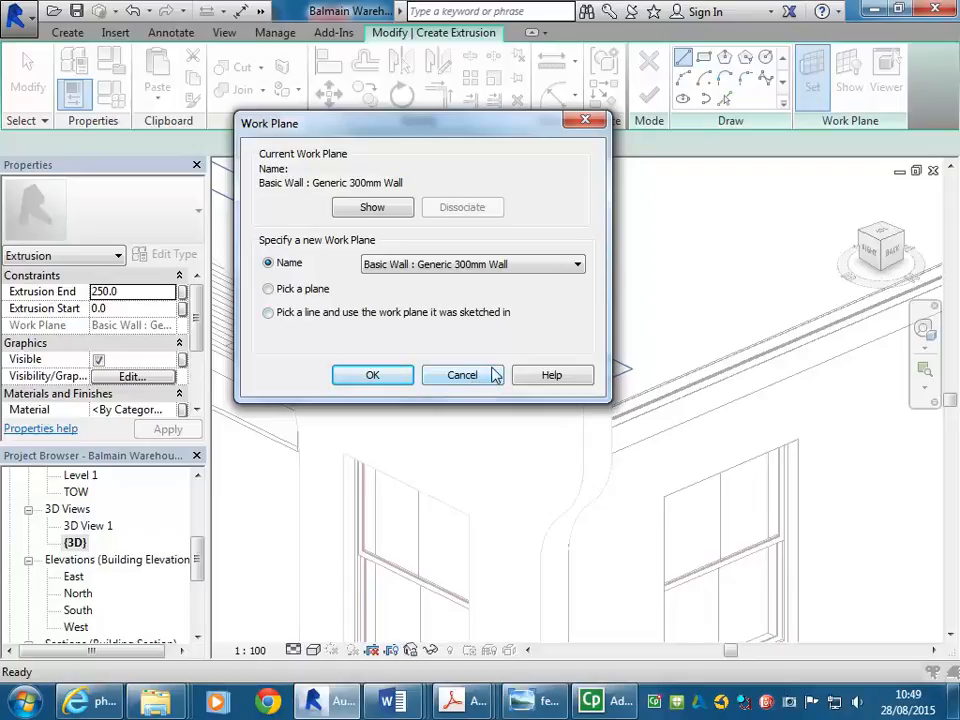
{"action": "left_click", "coordinate": [268, 289]}
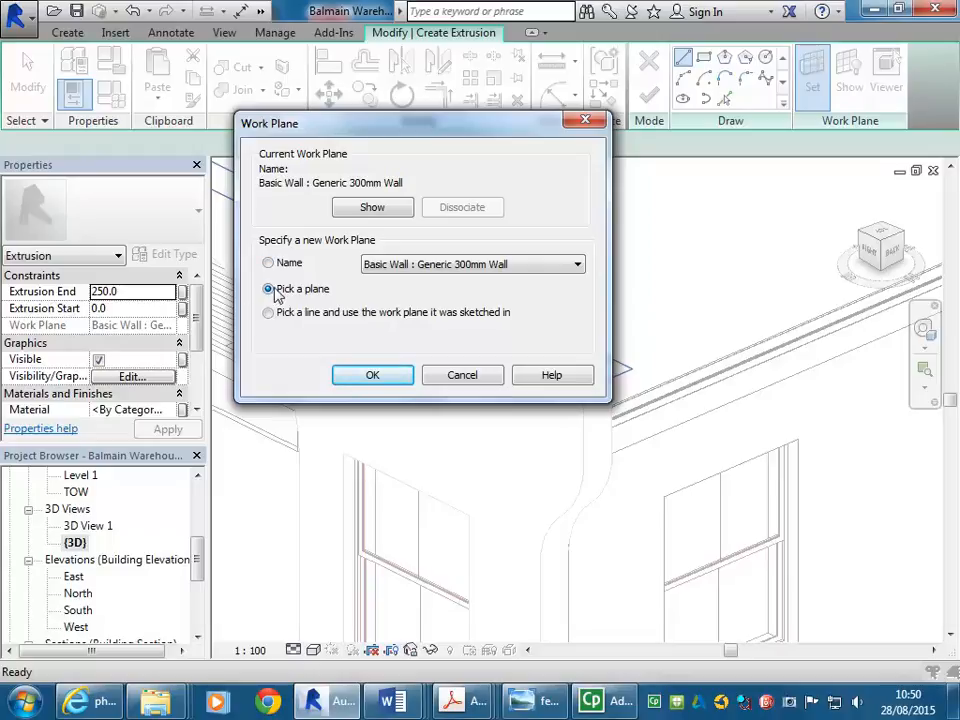
{"action": "left_click", "coordinate": [366, 378]}
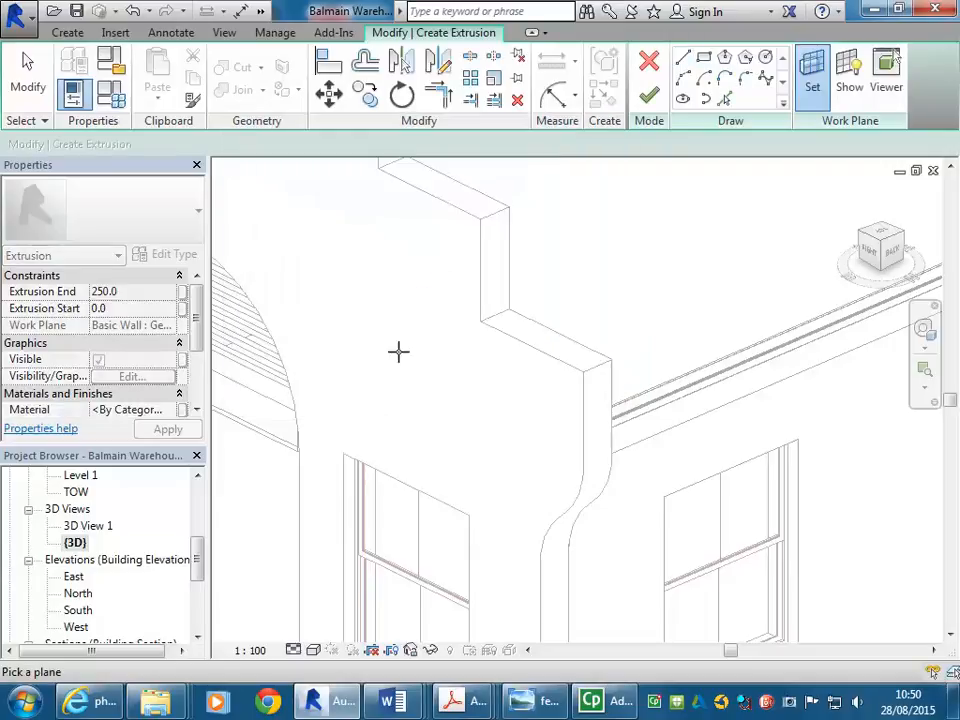
- Make the 300mm wall's top face the work plane and show it
{"action": "key", "text": "Tab"}
{"action": "left_click", "coordinate": [521, 342]}
{"action": "scroll", "coordinate": [582, 275], "scroll_direction": "down", "scroll_amount": 1}
{"action": "middle_click_drag", "start_coordinate": [582, 280], "coordinate": [568, 313]}
{"action": "scroll", "coordinate": [526, 296], "scroll_direction": "up", "scroll_amount": 1}
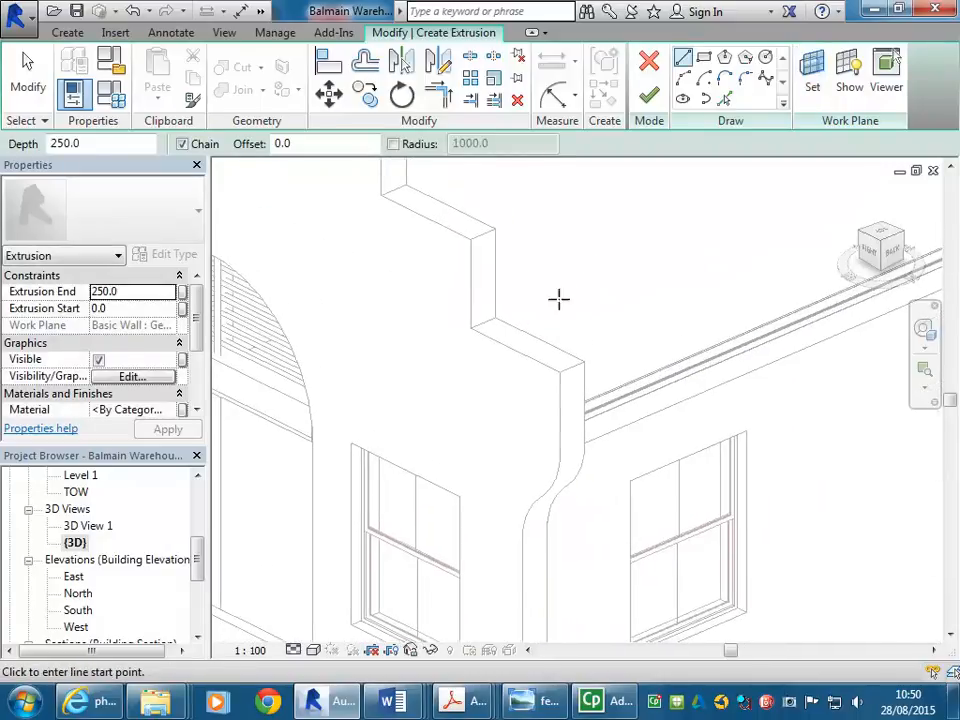
{"action": "left_click", "coordinate": [849, 88]}
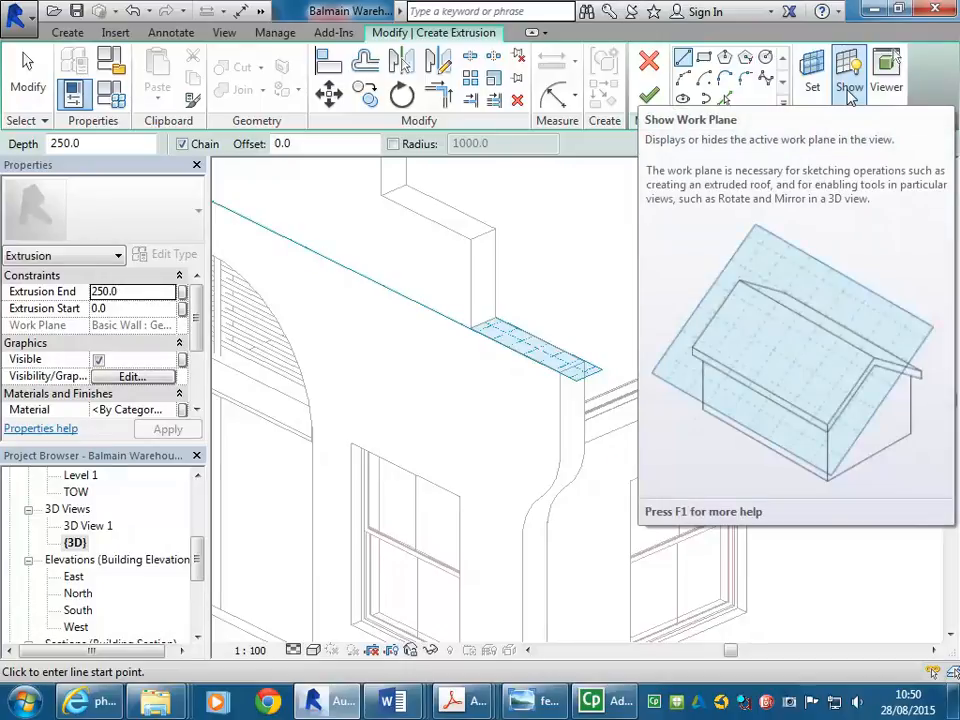
{"action": "middle_click_drag", "start_coordinate": [534, 298], "coordinate": [552, 339], "text": "shift"}
{"action": "scroll", "coordinate": [552, 339], "scroll_direction": "up", "scroll_amount": 2}
{"action": "scroll", "coordinate": [552, 339], "scroll_direction": "up", "scroll_amount": 1}
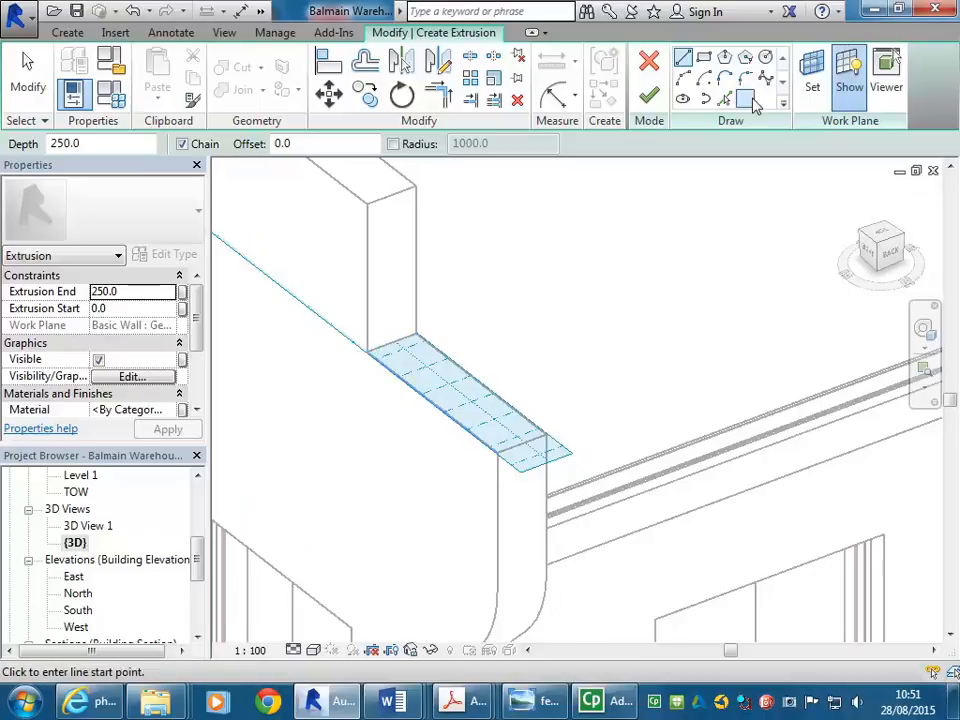
- Draw a corner-to-corner rectangle covering the lowest parapet step's wall top
{"action": "left_click", "coordinate": [703, 60]}
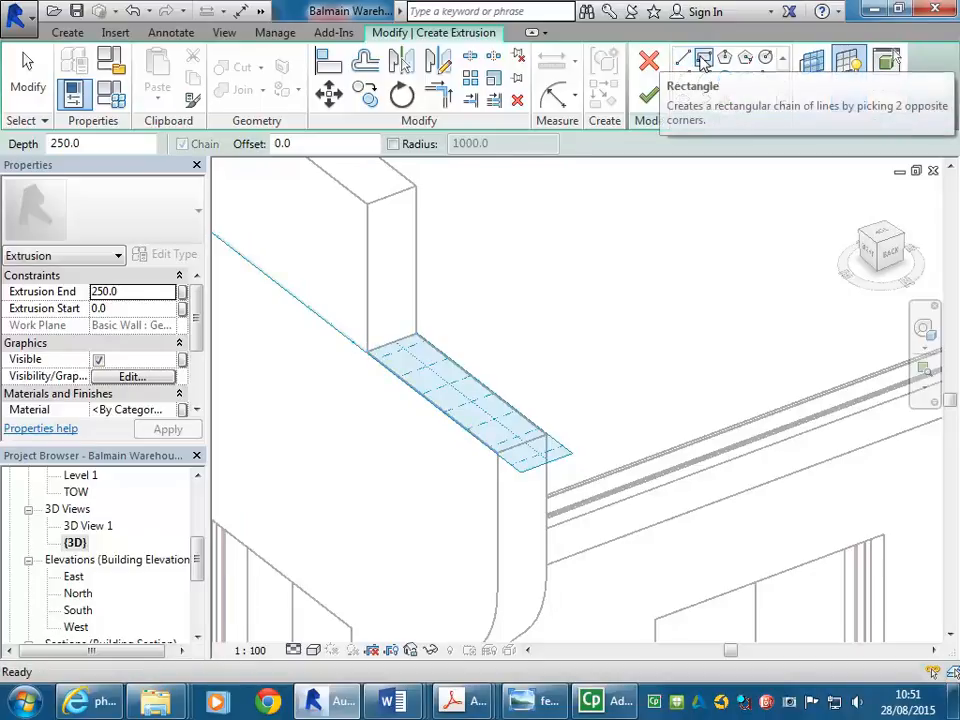
{"action": "middle_click_drag", "start_coordinate": [423, 405], "coordinate": [495, 366]}
{"action": "middle_click_drag", "start_coordinate": [437, 365], "coordinate": [379, 422]}
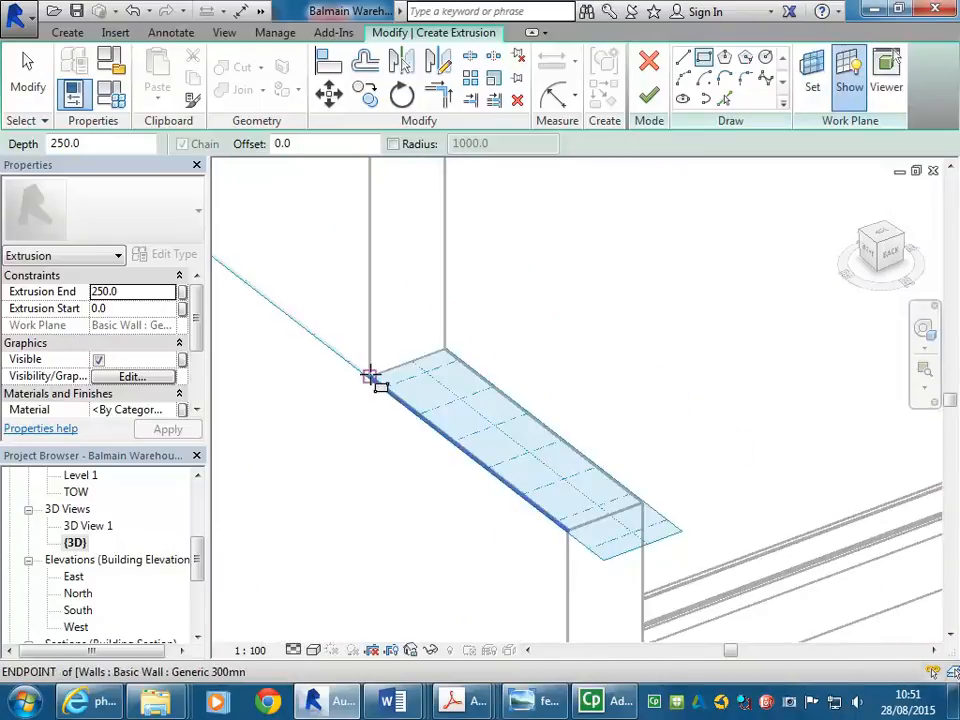
{"action": "scroll", "coordinate": [446, 355], "scroll_direction": "down", "scroll_amount": 2}
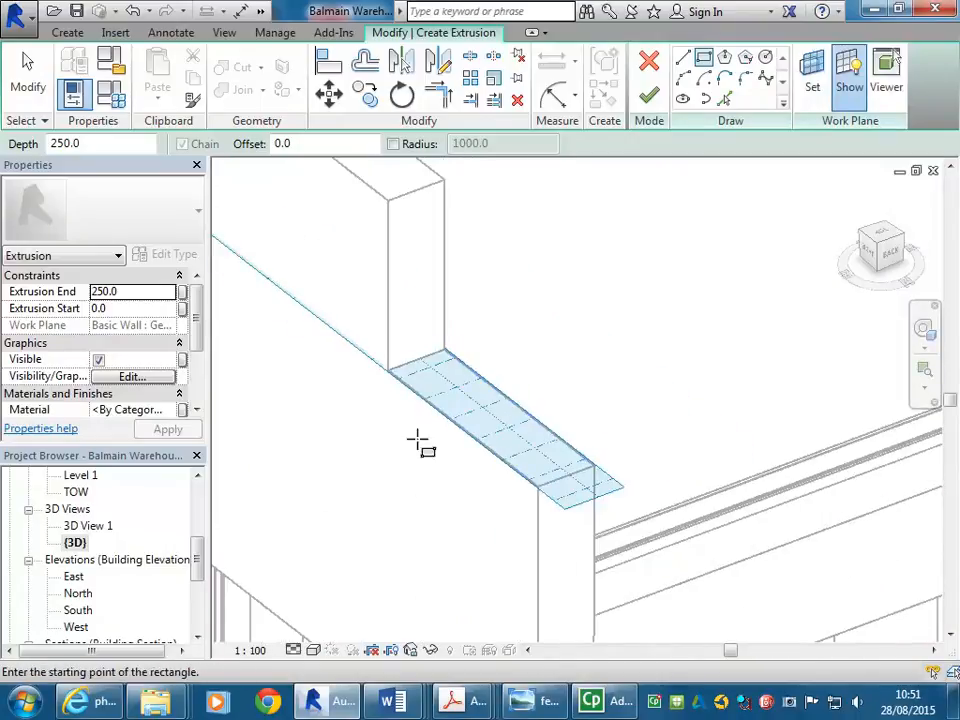
{"action": "scroll", "coordinate": [390, 458], "scroll_direction": "up", "scroll_amount": 1}
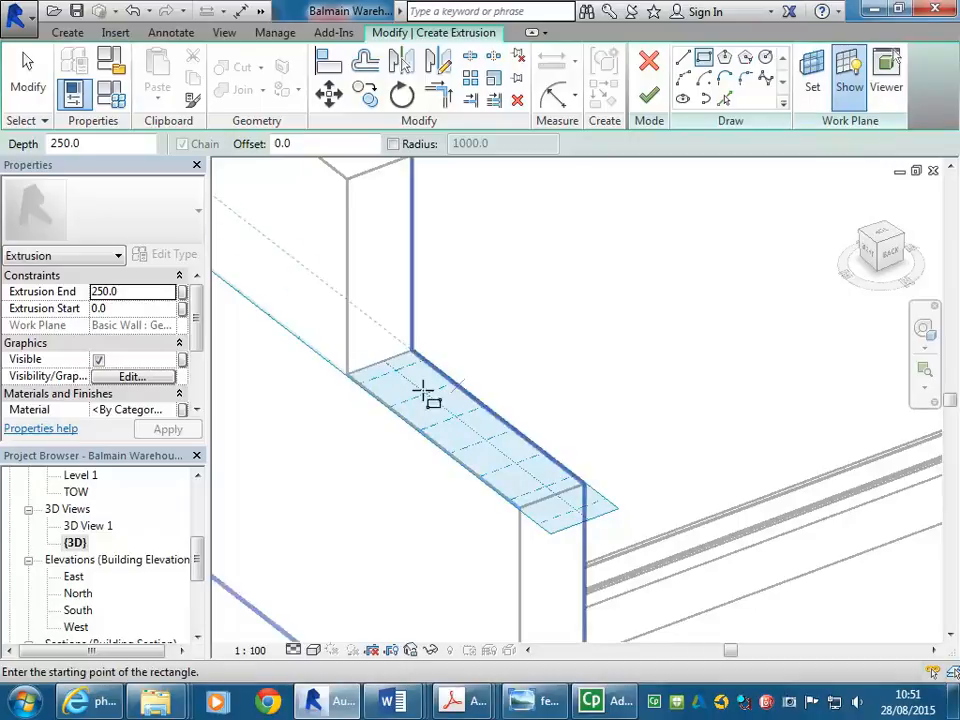
{"action": "left_click", "coordinate": [348, 375]}
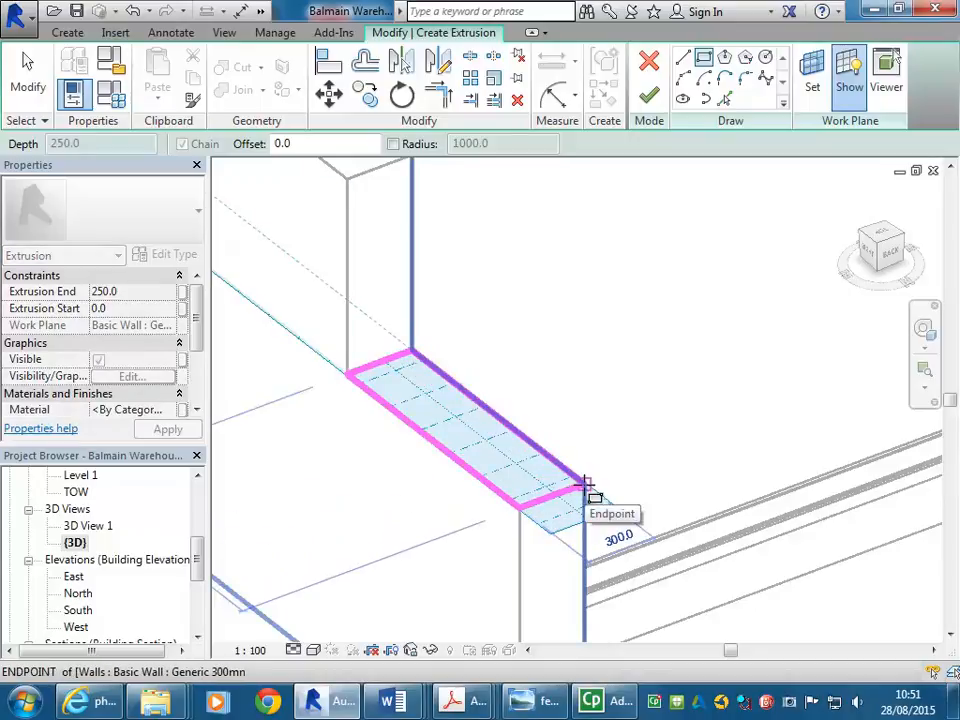
{"action": "left_click", "coordinate": [585, 487]}
{"action": "scroll", "coordinate": [574, 476], "scroll_direction": "down", "scroll_amount": 3}
{"action": "middle_click_drag", "start_coordinate": [574, 476], "coordinate": [609, 366]}
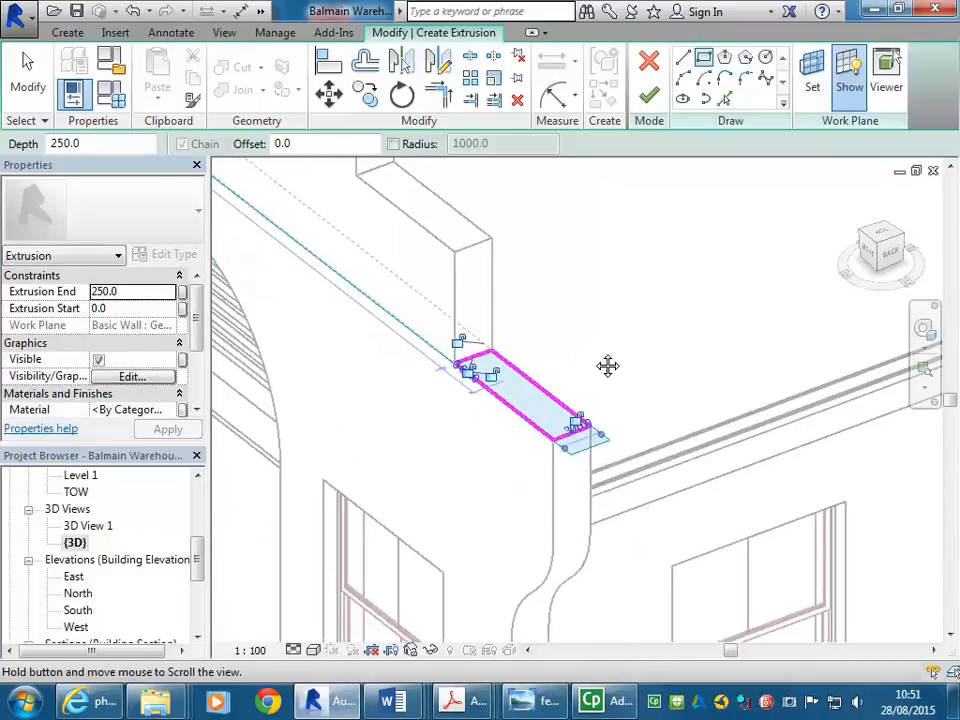
{"action": "key", "text": "Escape"}
{"action": "key", "text": "Escape"}
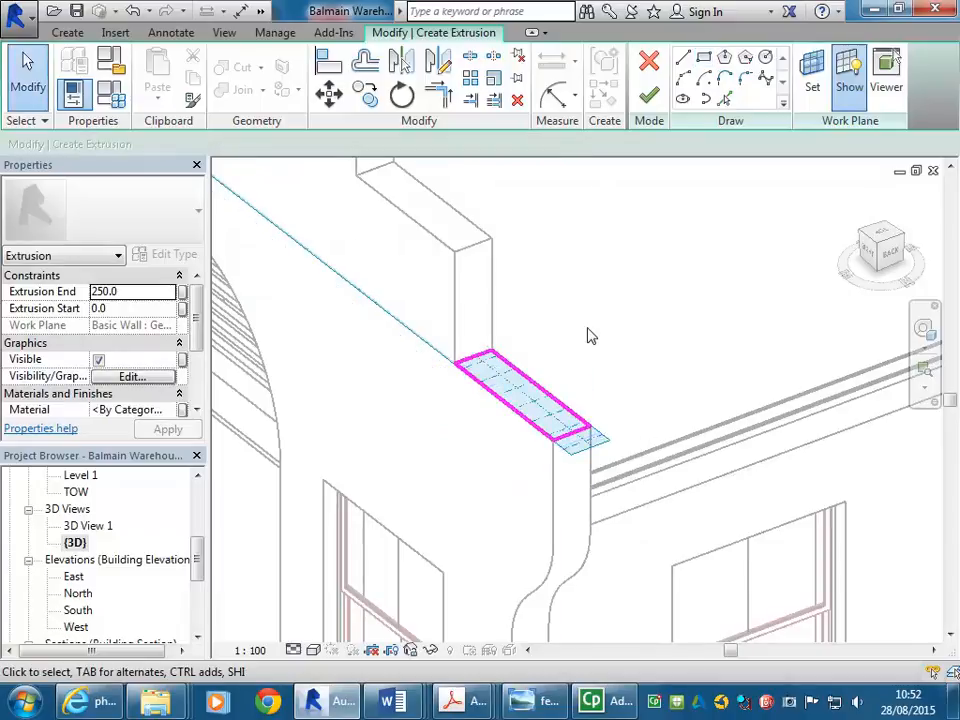
- Cancel the active drawing command from the right-click menu
{"action": "right_click", "coordinate": [619, 338]}
{"action": "left_click", "coordinate": [666, 350]}
{"action": "scroll", "coordinate": [592, 436], "scroll_direction": "up", "scroll_amount": 3}
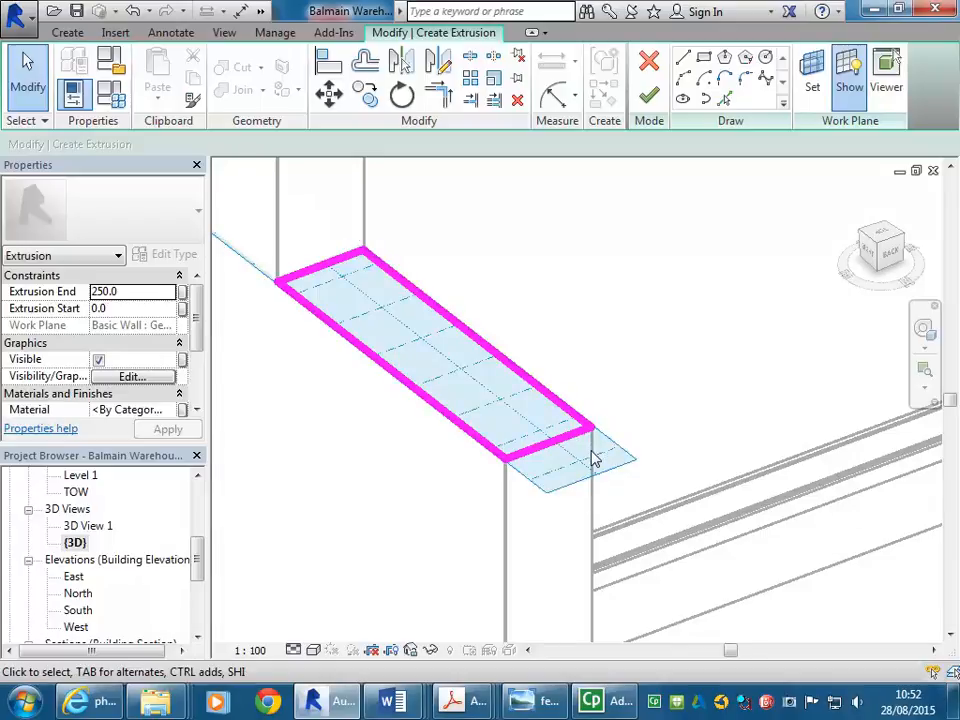
- Hide the work plane grid and orbit to view the rectangular sketch
{"action": "left_click", "coordinate": [848, 88]}
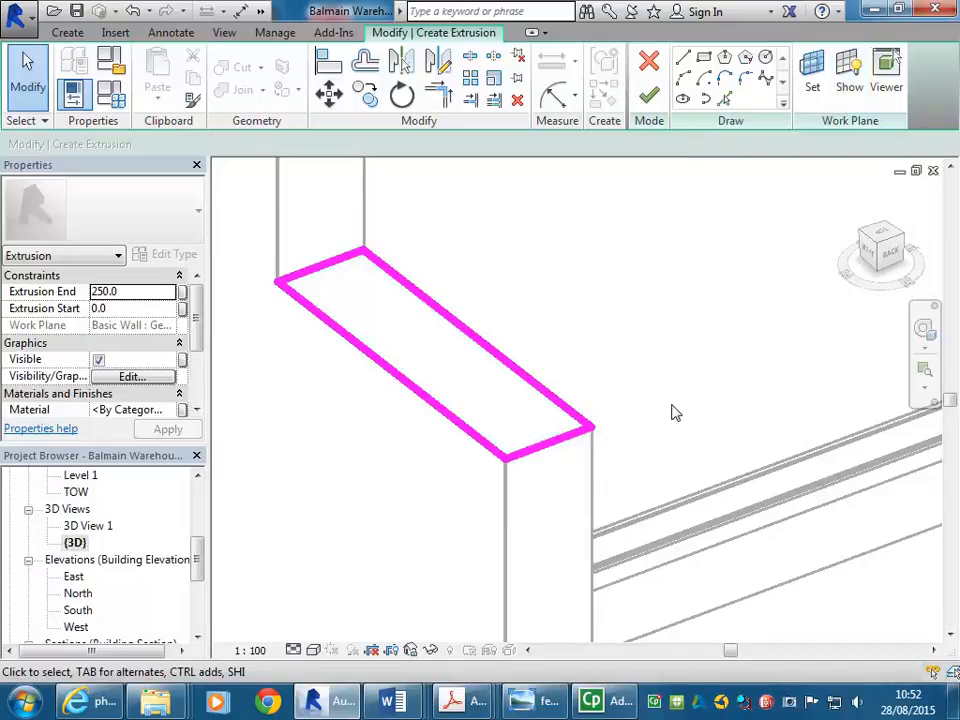
{"action": "left_click", "coordinate": [848, 88]}
{"action": "left_click", "coordinate": [848, 88]}
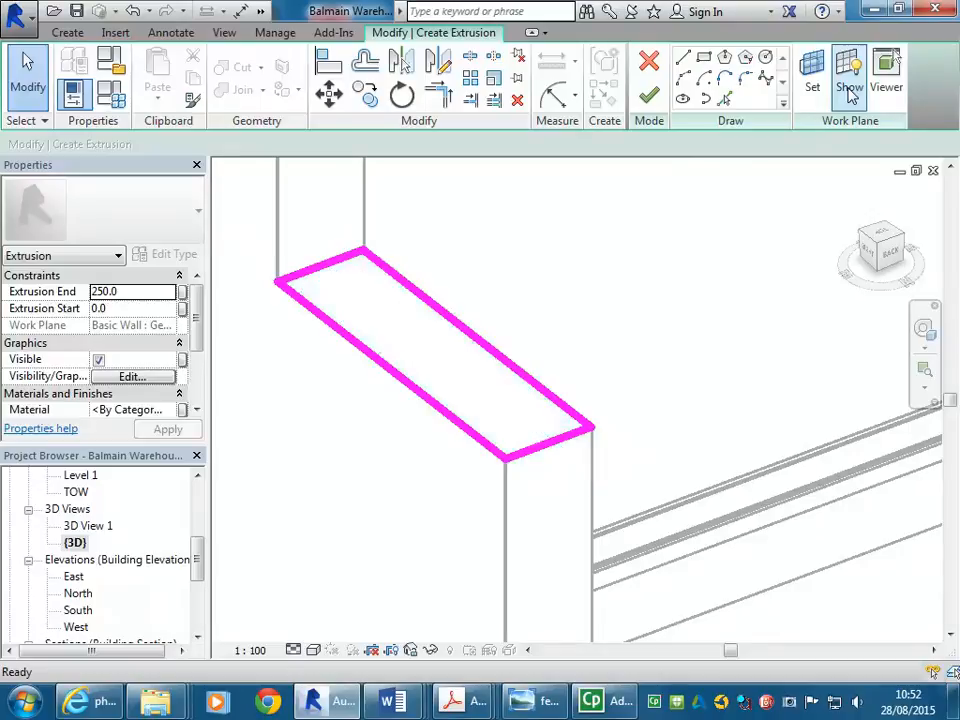
{"action": "scroll", "coordinate": [688, 296], "scroll_direction": "down", "scroll_amount": 4}
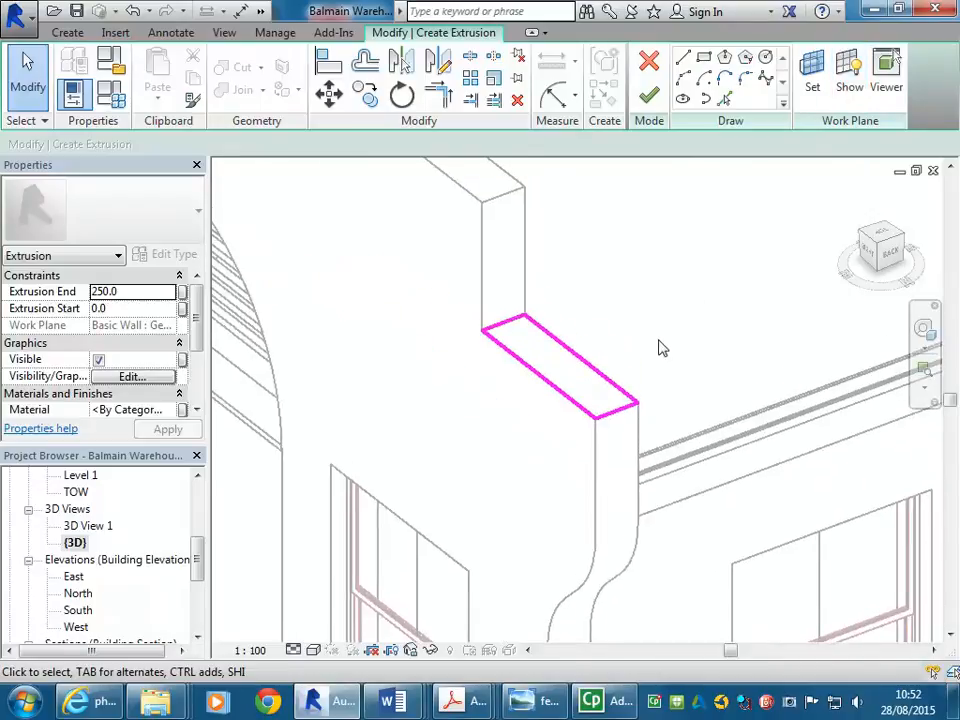
{"action": "mouse_move", "coordinate": [658, 347]}
{"action": "middle_mouse_down", "text": "shift"}
{"action": "mouse_move", "coordinate": [645, 334]}
{"action": "mouse_move", "coordinate": [675, 354]}
{"action": "mouse_move", "coordinate": [696, 442]}
{"action": "middle_mouse_up", "text": "shift"}
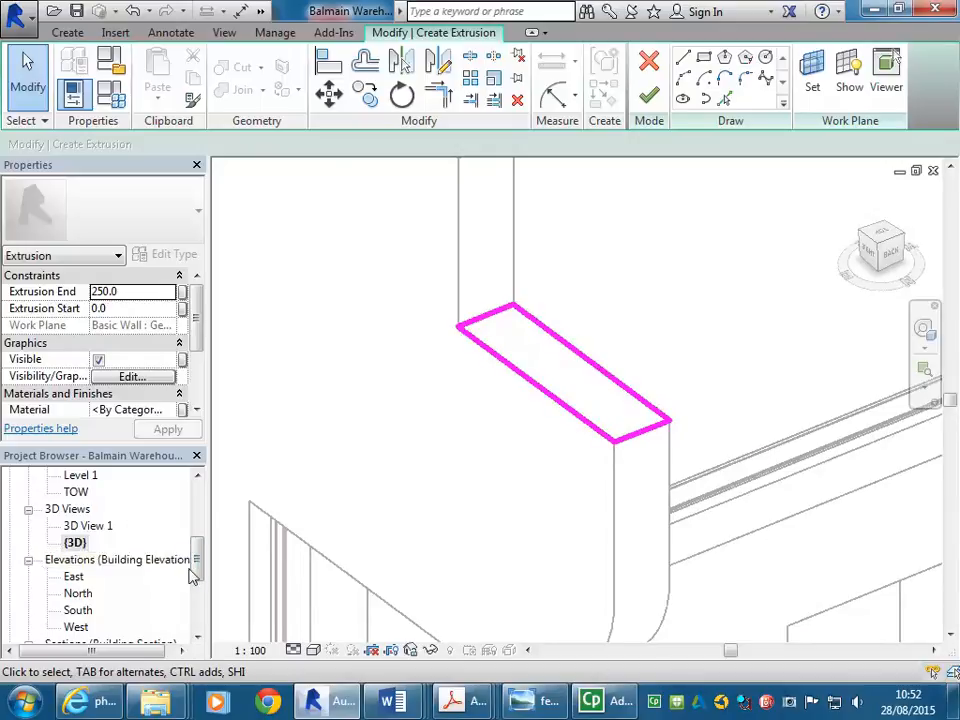
{"action": "mouse_move", "coordinate": [199, 549]}
{"action": "left_mouse_down"}
{"action": "mouse_move", "coordinate": [200, 512]}
{"action": "mouse_move", "coordinate": [197, 525]}
{"action": "left_mouse_up"}
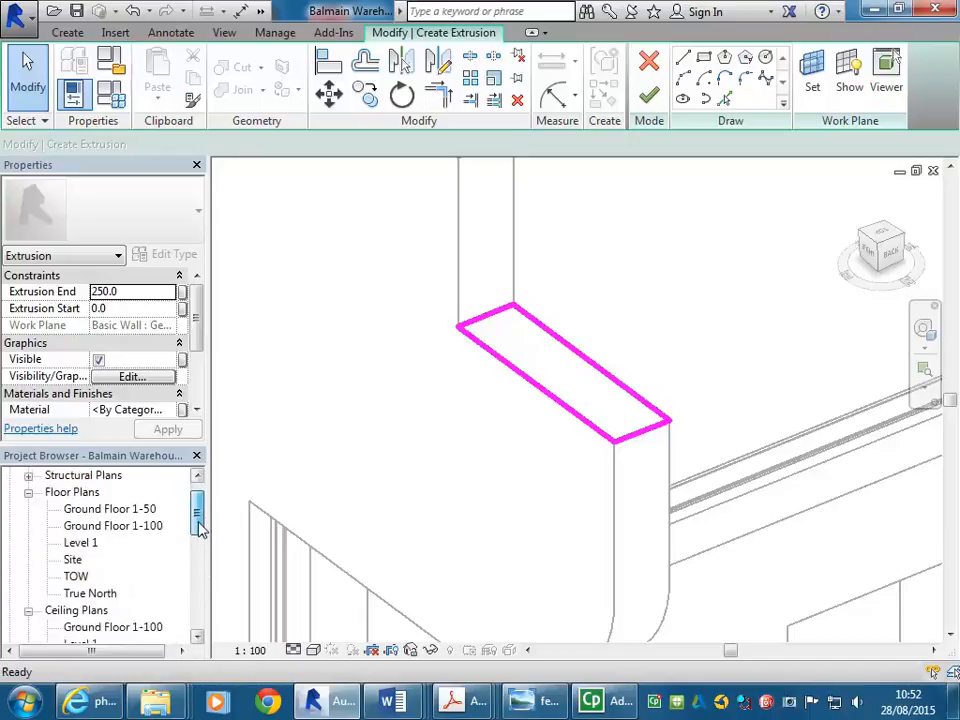
- Switch to the Site floor plan and frame the rectangular extrusion sketch from above
{"action": "double_click", "coordinate": [73, 561]}
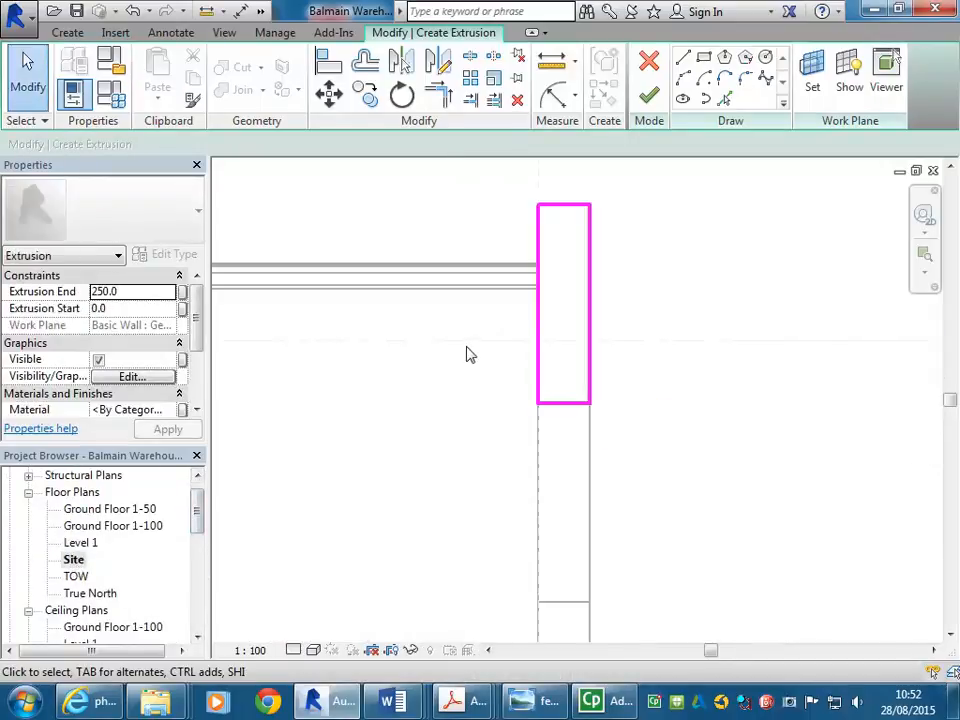
{"action": "middle_click_drag", "start_coordinate": [463, 356], "coordinate": [418, 411]}
{"action": "scroll", "coordinate": [420, 413], "scroll_direction": "up", "scroll_amount": 1}
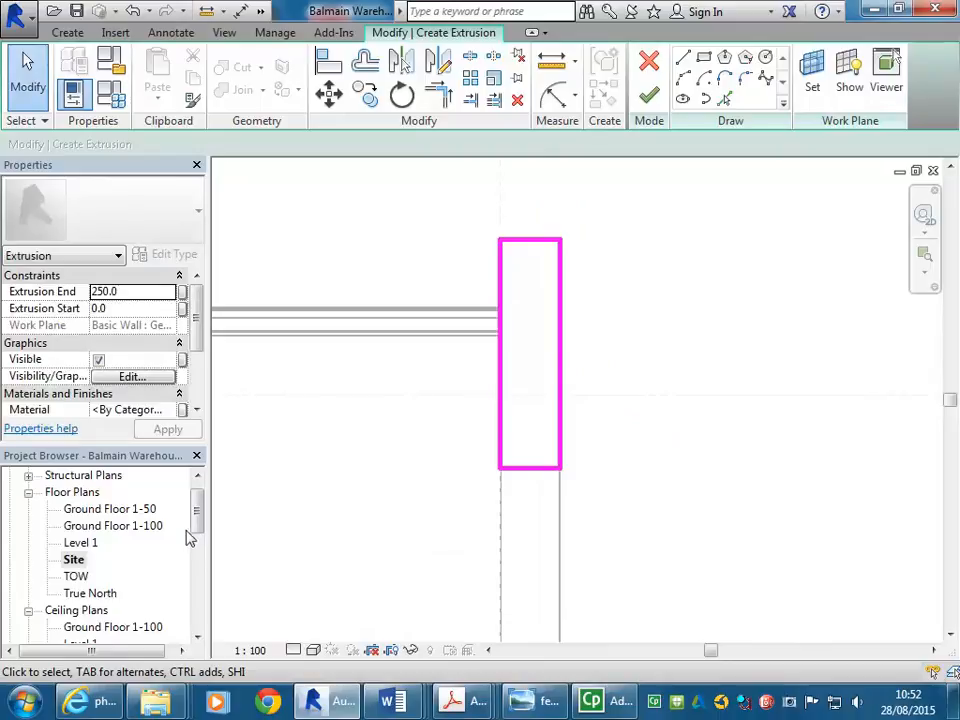
{"action": "mouse_move", "coordinate": [197, 514]}
{"action": "left_mouse_down"}
{"action": "mouse_move", "coordinate": [199, 547]}
{"action": "mouse_move", "coordinate": [199, 497]}
{"action": "left_mouse_up"}
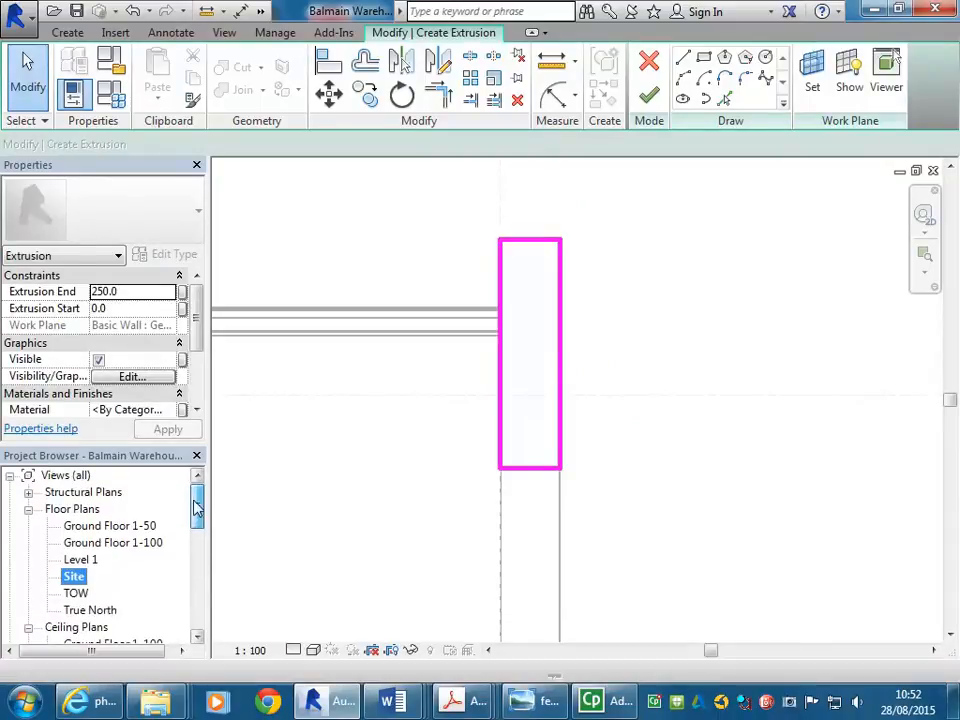
{"action": "left_click", "coordinate": [74, 577]}
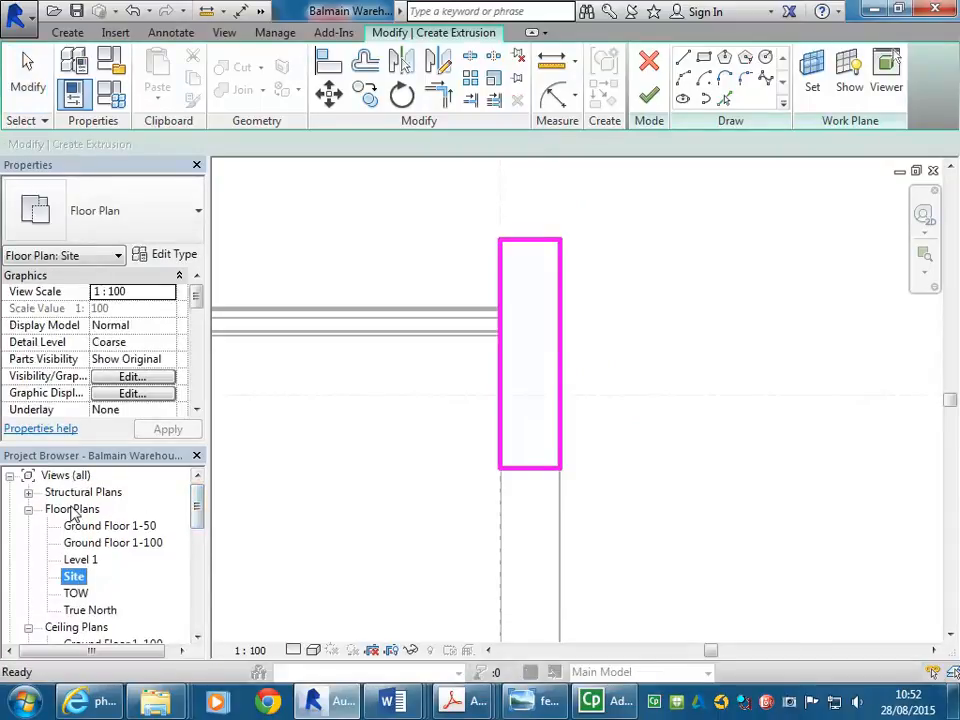
{"action": "mouse_move", "coordinate": [197, 511]}
{"action": "left_mouse_down"}
{"action": "mouse_move", "coordinate": [199, 536]}
{"action": "mouse_move", "coordinate": [197, 499]}
{"action": "left_mouse_up"}
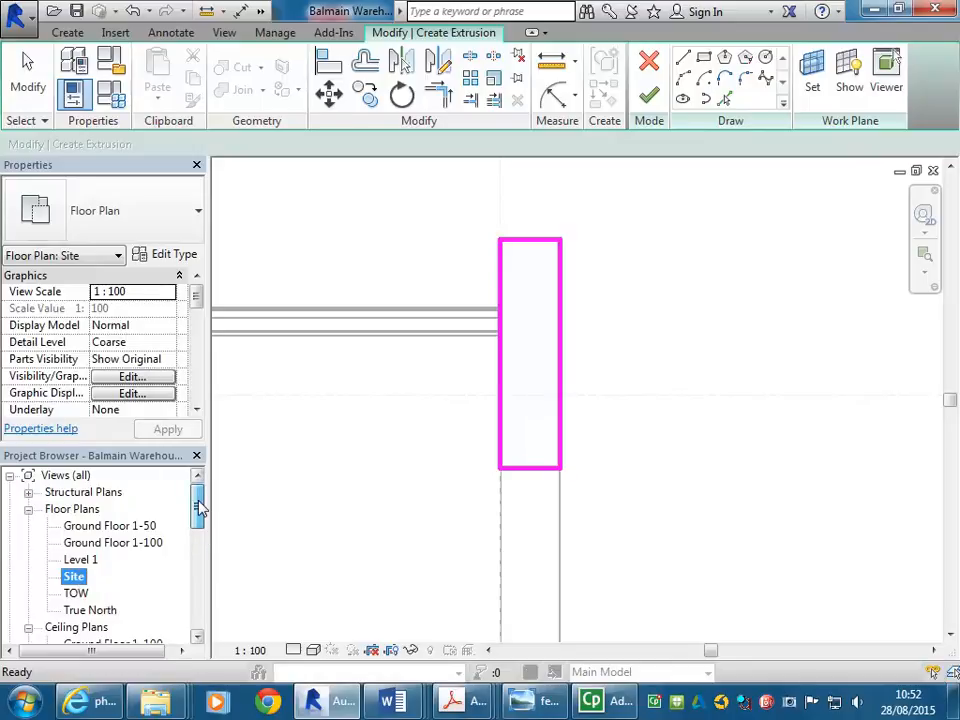
{"action": "left_click", "coordinate": [396, 474]}
{"action": "middle_click_drag", "start_coordinate": [396, 474], "coordinate": [363, 516]}
{"action": "scroll", "coordinate": [362, 516], "scroll_direction": "up", "scroll_amount": 1}
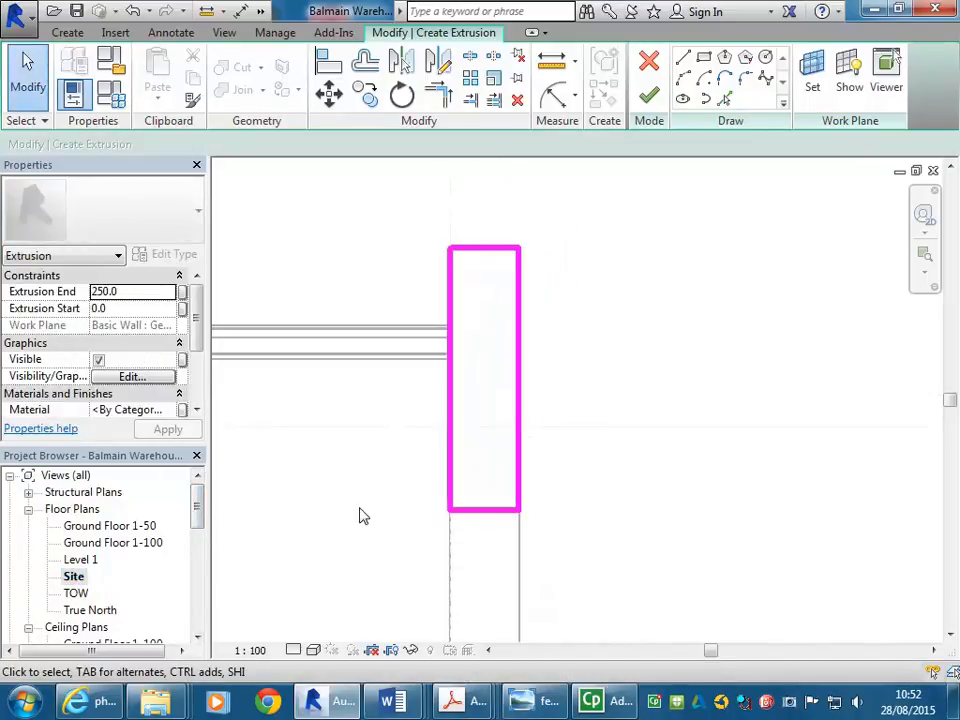
- Minimize the stepped-gable reference photo and recentre the Parapet Steps sketch rectangle in the Site plan
{"action": "left_click", "coordinate": [543, 704]}
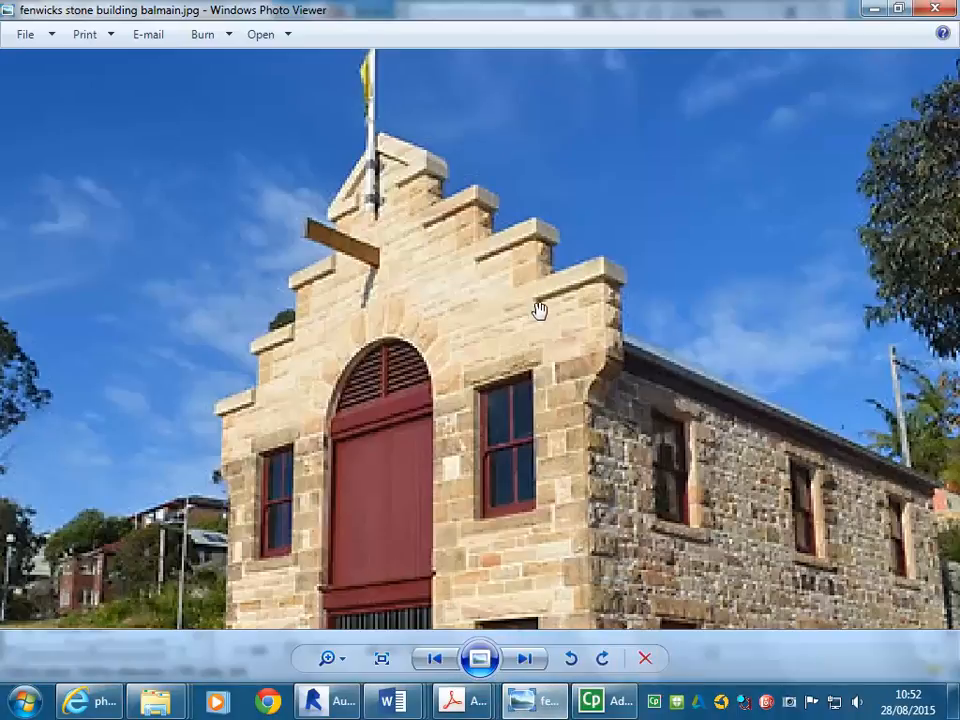
{"action": "left_click", "coordinate": [875, 9]}
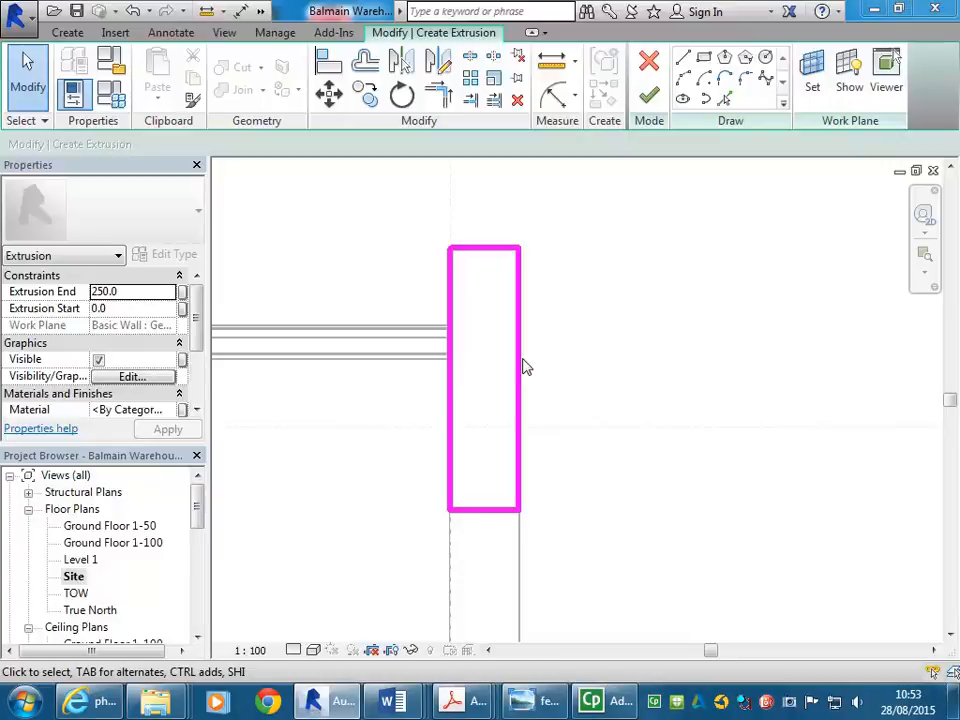
{"action": "middle_click_drag", "start_coordinate": [517, 379], "coordinate": [517, 386]}
{"action": "scroll", "coordinate": [469, 414], "scroll_direction": "up", "scroll_amount": 1}
{"action": "middle_click_drag", "start_coordinate": [469, 414], "coordinate": [465, 437]}
{"action": "scroll", "coordinate": [449, 431], "scroll_direction": "down", "scroll_amount": 1}
{"action": "middle_click_drag", "start_coordinate": [388, 282], "coordinate": [369, 274]}
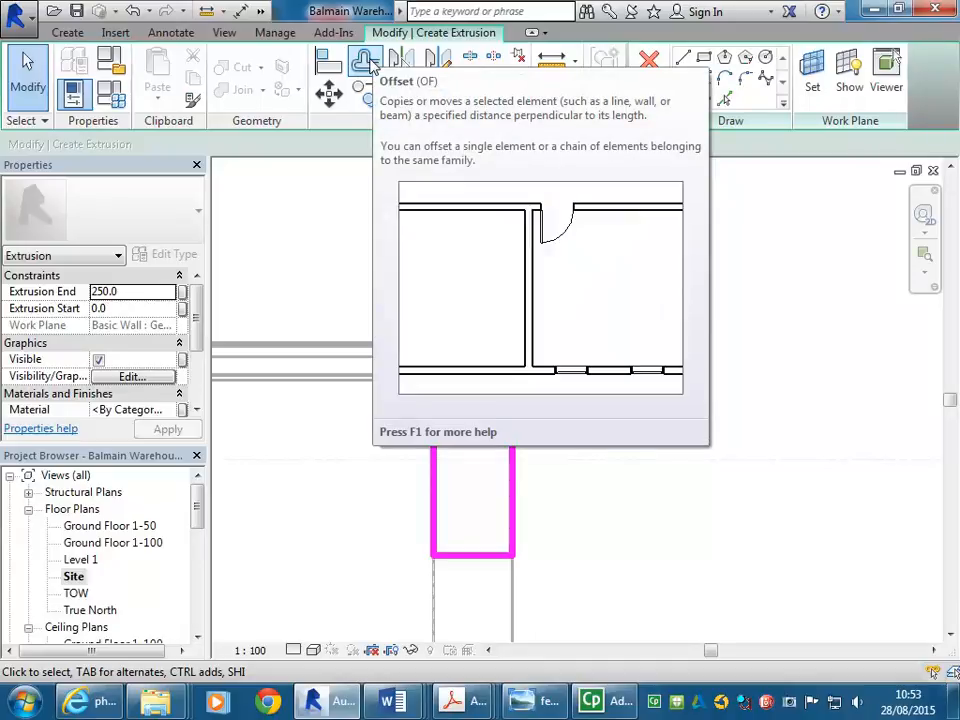
- Set up a numerical Offset of 30.0 with Copy unchecked
{"action": "left_click", "coordinate": [371, 63]}
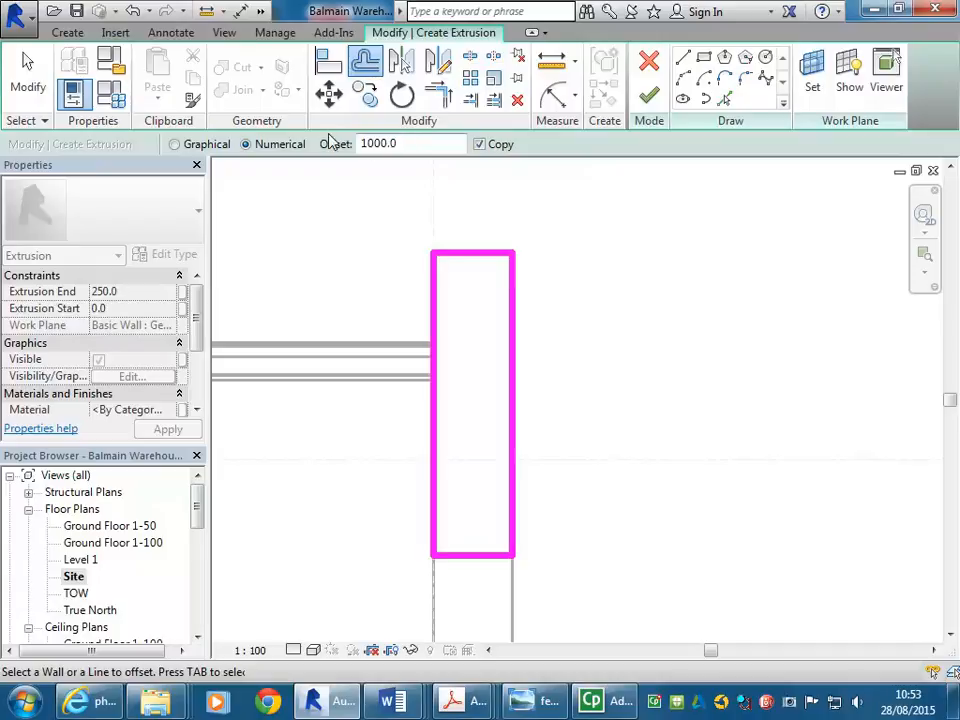
{"action": "left_click_drag", "start_coordinate": [422, 143], "coordinate": [313, 146]}
{"action": "type", "text": "30.0"}
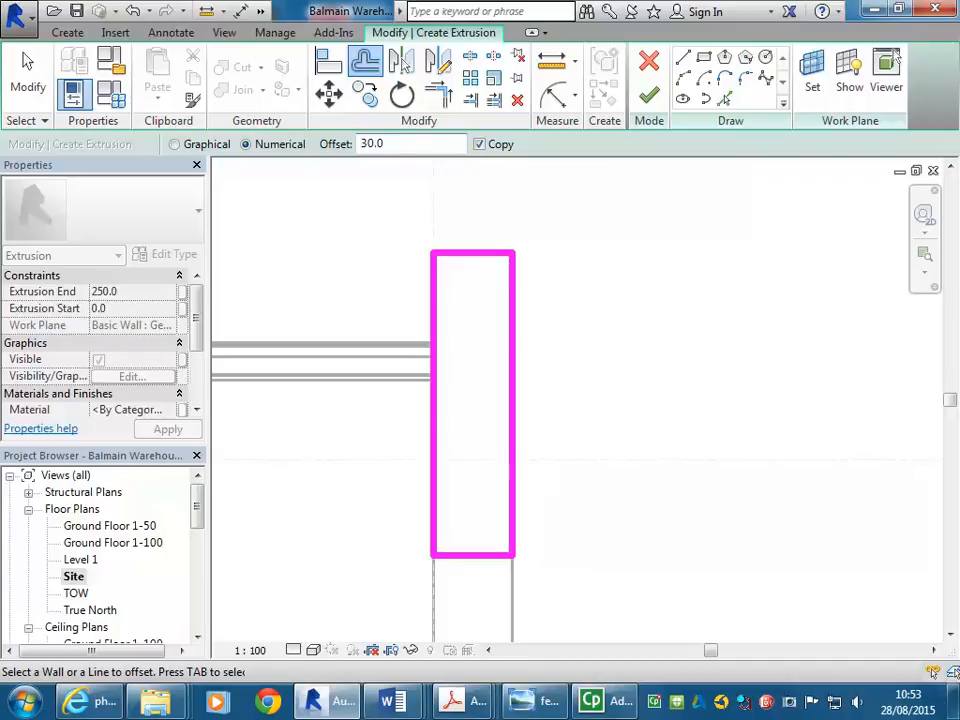
{"action": "left_click", "coordinate": [479, 145]}
- Push the rectangle's left, right and top lines 30 outward, then hide the reference photo
{"action": "left_click", "coordinate": [434, 310]}
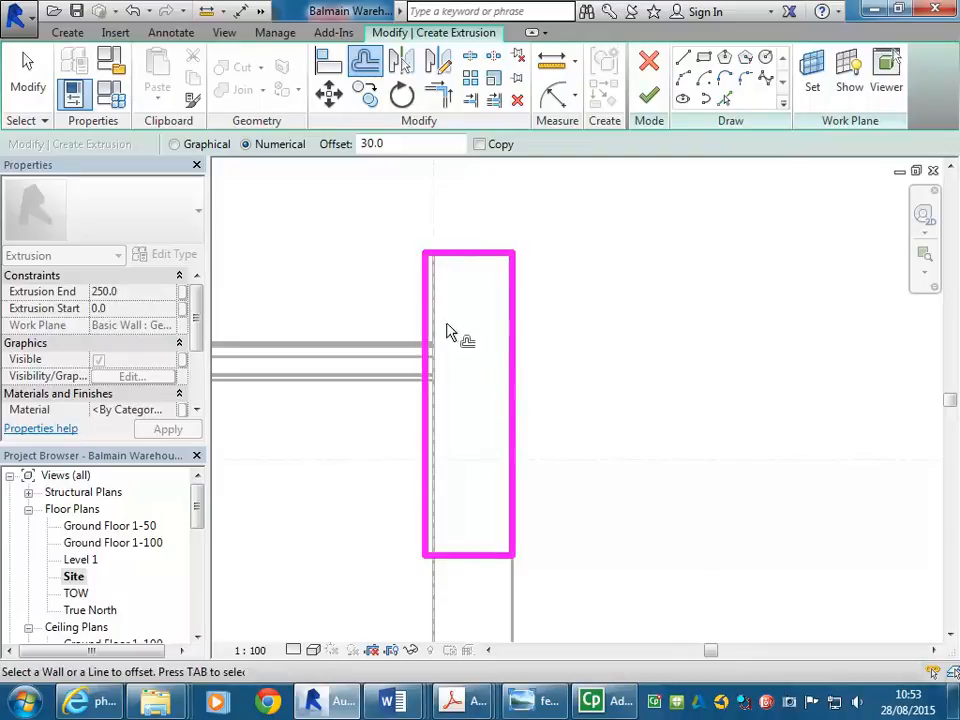
{"action": "left_click", "coordinate": [516, 386]}
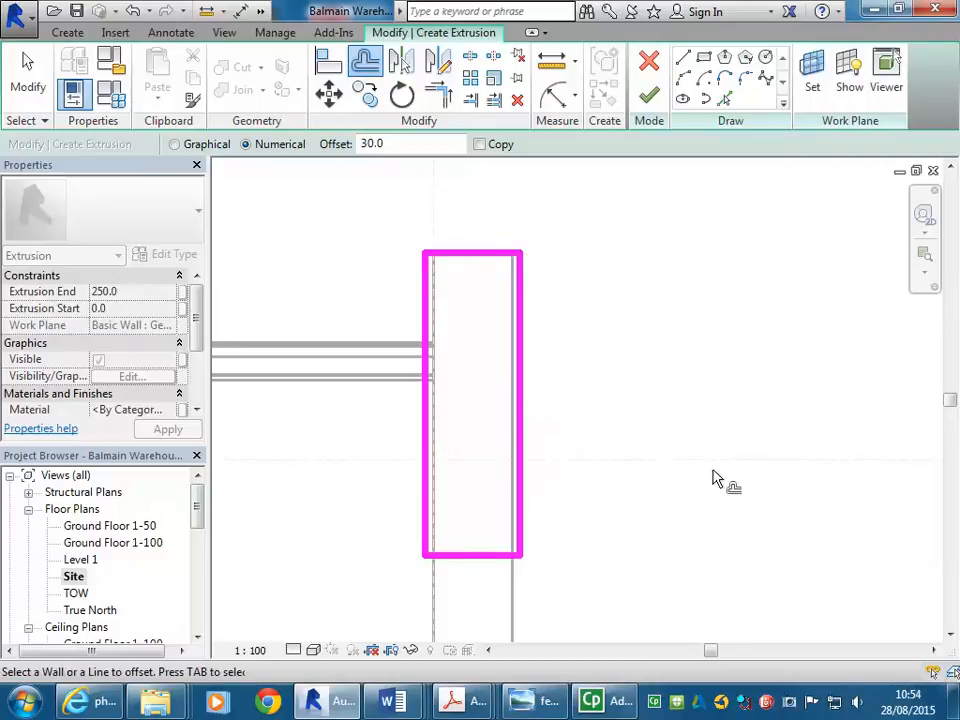
{"action": "left_click", "coordinate": [488, 256]}
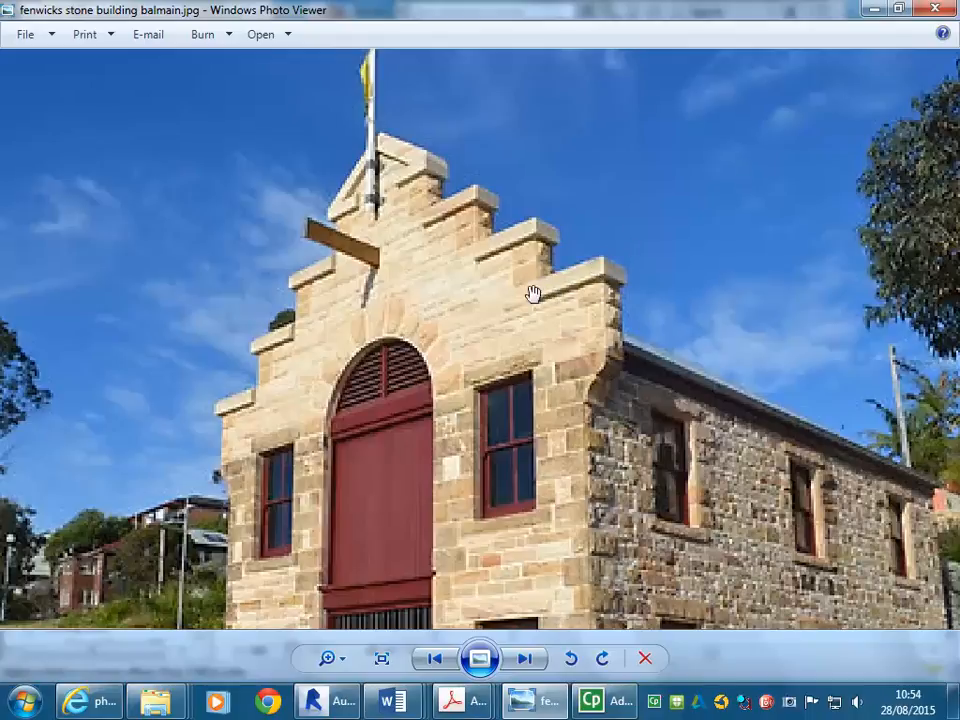
{"action": "left_click", "coordinate": [873, 9]}
{"action": "scroll", "coordinate": [452, 219], "scroll_direction": "down", "scroll_amount": 2}
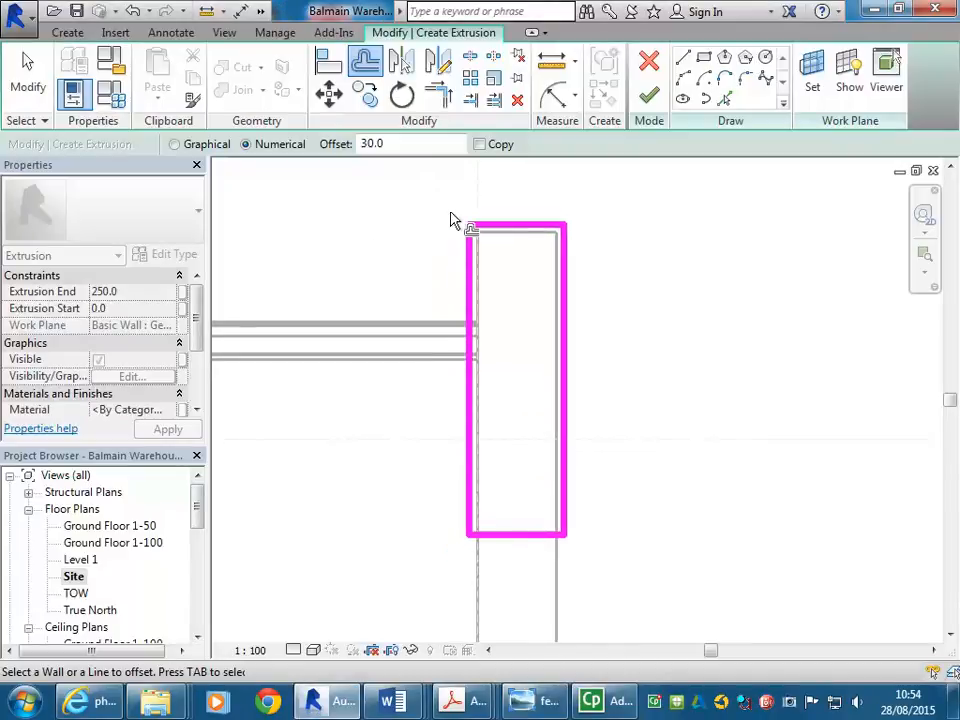
- Recentre the widened rectangle and press Esc to end the Offset tool
{"action": "mouse_move", "coordinate": [397, 233]}
{"action": "middle_mouse_down"}
{"action": "mouse_move", "coordinate": [414, 249]}
{"action": "mouse_move", "coordinate": [409, 270]}
{"action": "middle_mouse_up"}
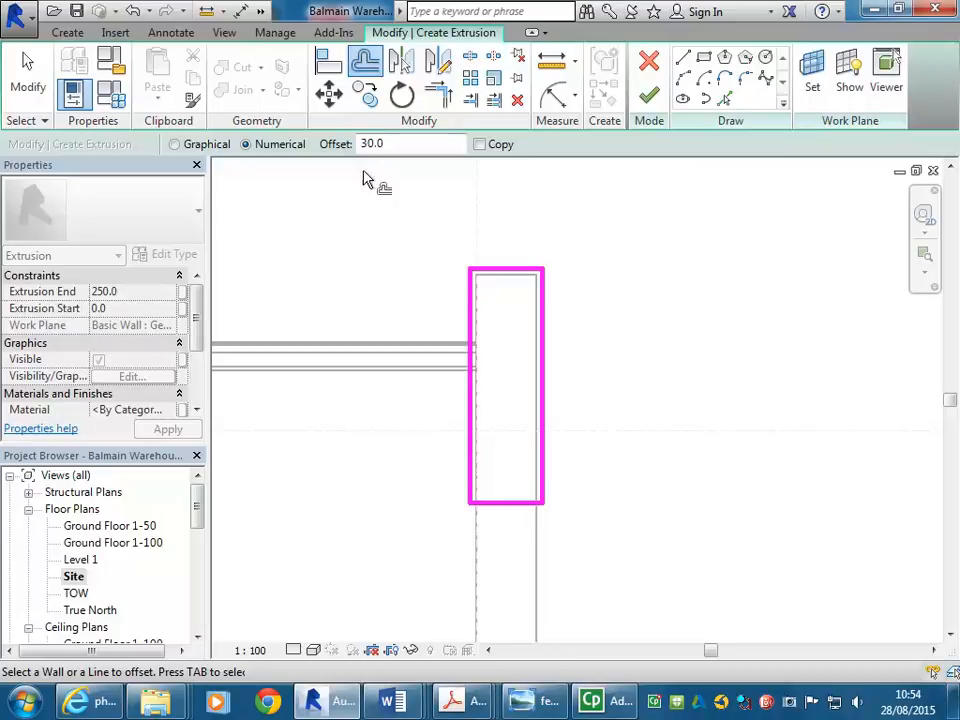
{"action": "key", "text": "Escape"}
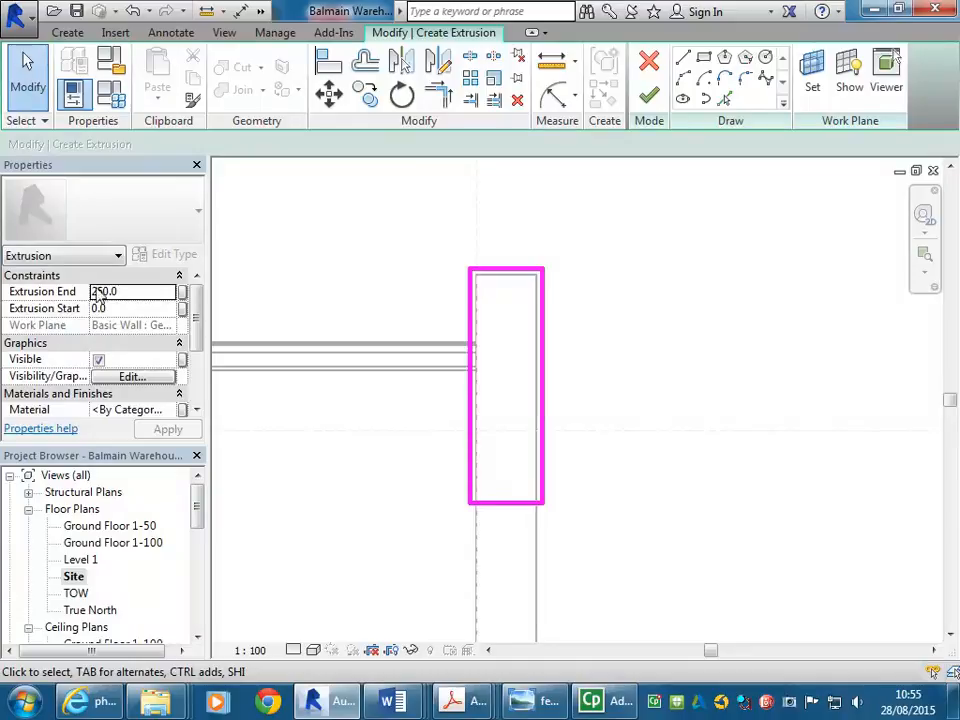
- Change the extrusion's Extrusion End from 250.0 to 300.0 in Properties
{"action": "left_click", "coordinate": [132, 291]}
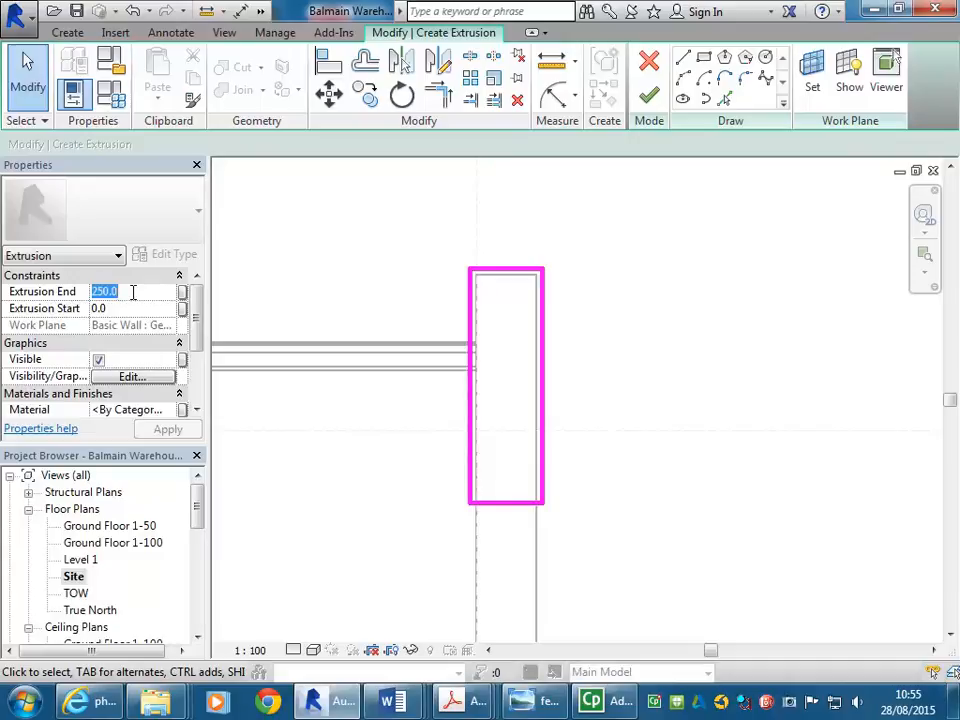
{"action": "type", "text": "300.0"}
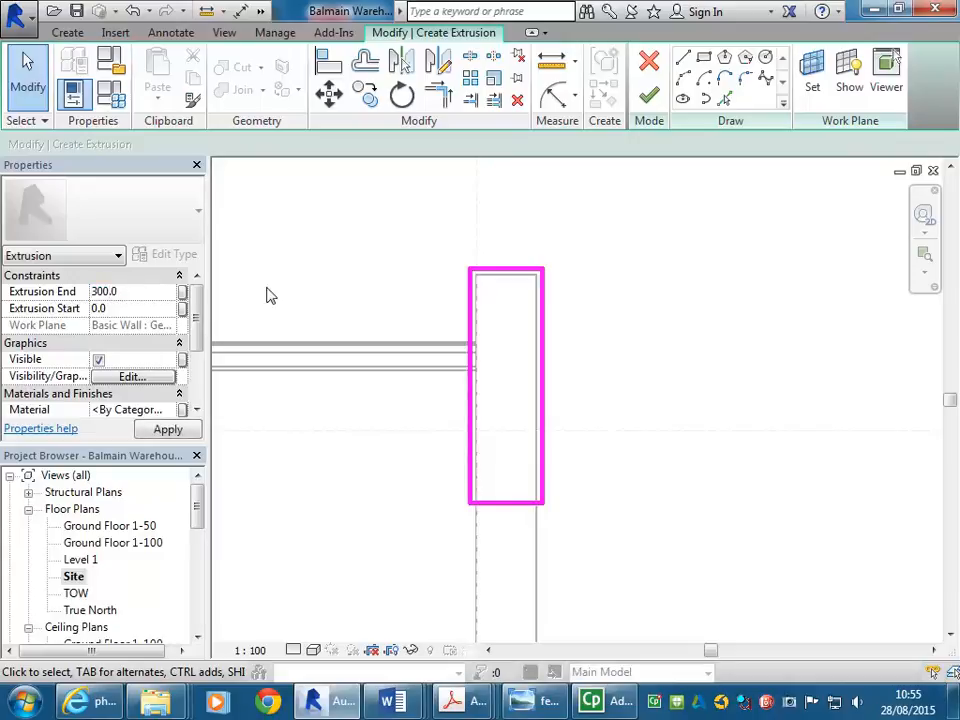
{"action": "scroll", "coordinate": [432, 264], "scroll_direction": "down", "scroll_amount": 2}
{"action": "mouse_move", "coordinate": [432, 264]}
{"action": "middle_mouse_down"}
{"action": "mouse_move", "coordinate": [437, 244]}
{"action": "mouse_move", "coordinate": [452, 239]}
{"action": "middle_mouse_up"}
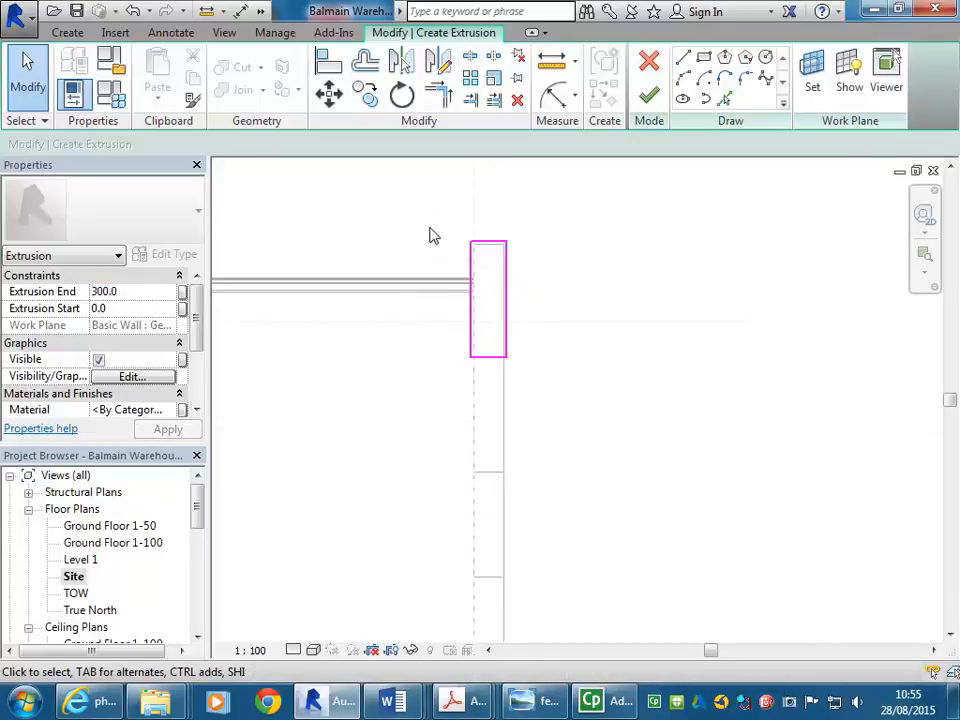
- Finish the extrusion and inspect the new block on the lowest step in the Default 3D view
{"action": "left_click", "coordinate": [648, 100]}
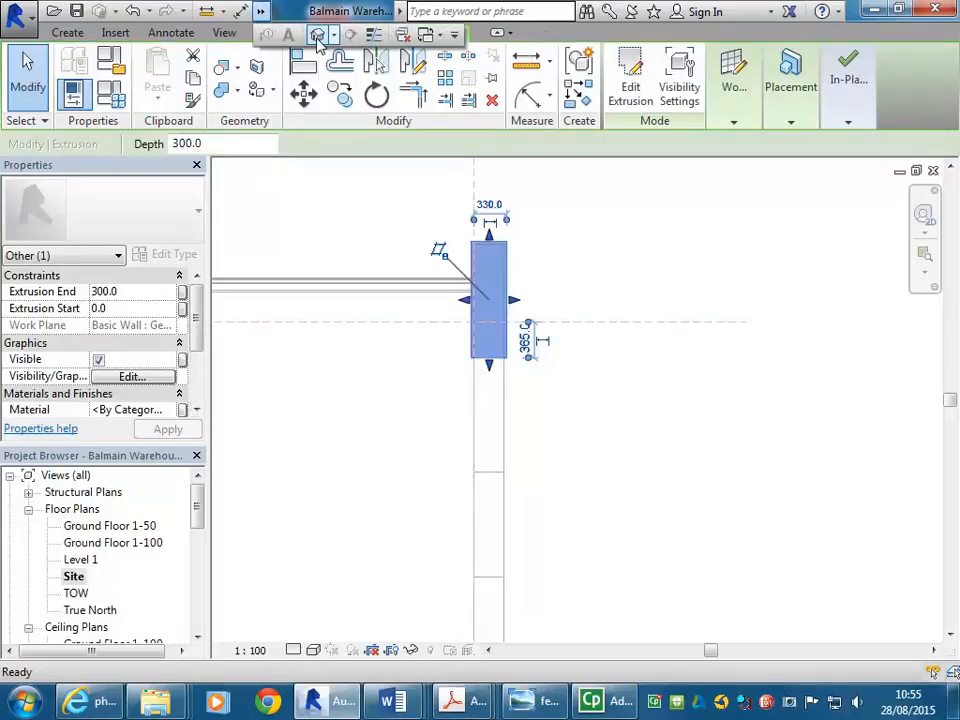
{"action": "left_click", "coordinate": [318, 36]}
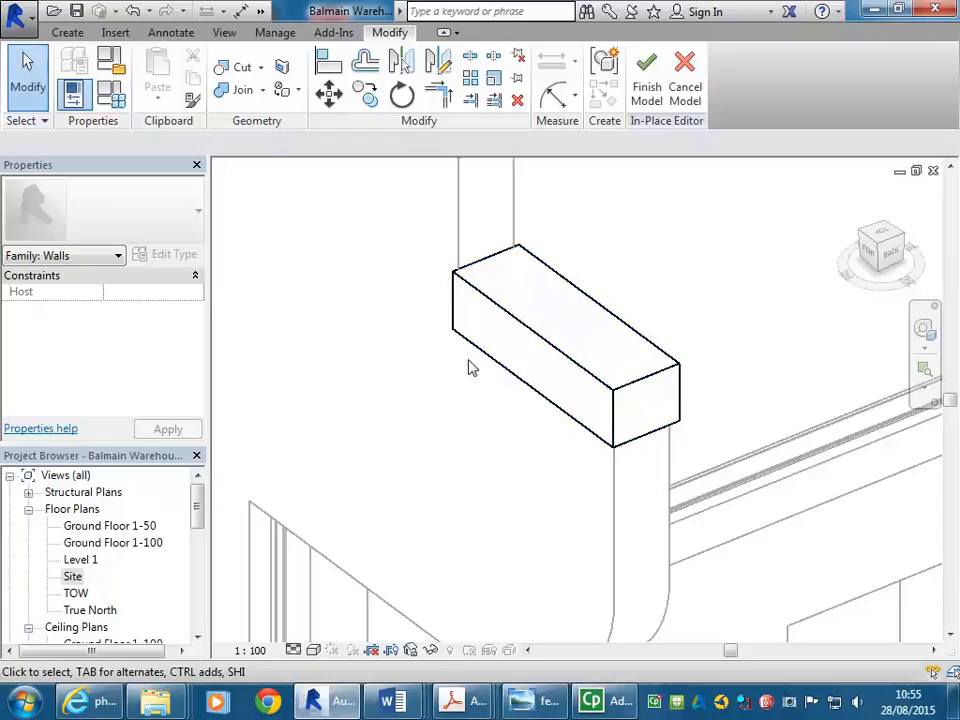
{"action": "scroll", "coordinate": [445, 436], "scroll_direction": "down", "scroll_amount": 5}
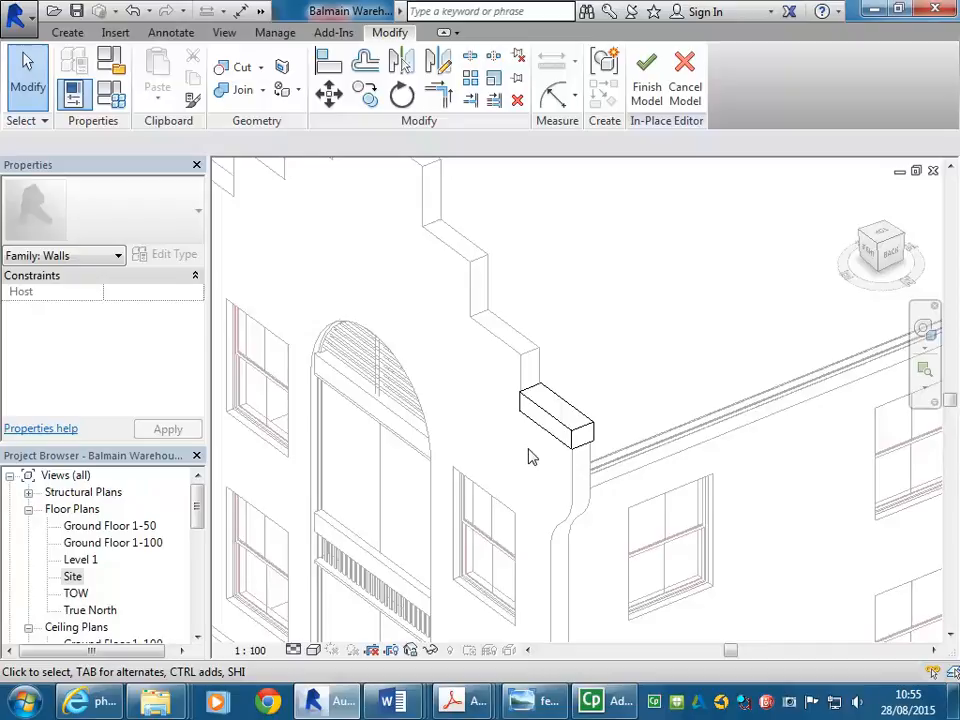
{"action": "middle_click_drag", "start_coordinate": [528, 450], "coordinate": [600, 525]}
{"action": "scroll", "coordinate": [503, 403], "scroll_direction": "up", "scroll_amount": 2}
{"action": "scroll", "coordinate": [600, 525], "scroll_direction": "up", "scroll_amount": 1}
{"action": "middle_click_drag", "start_coordinate": [524, 421], "coordinate": [577, 499]}
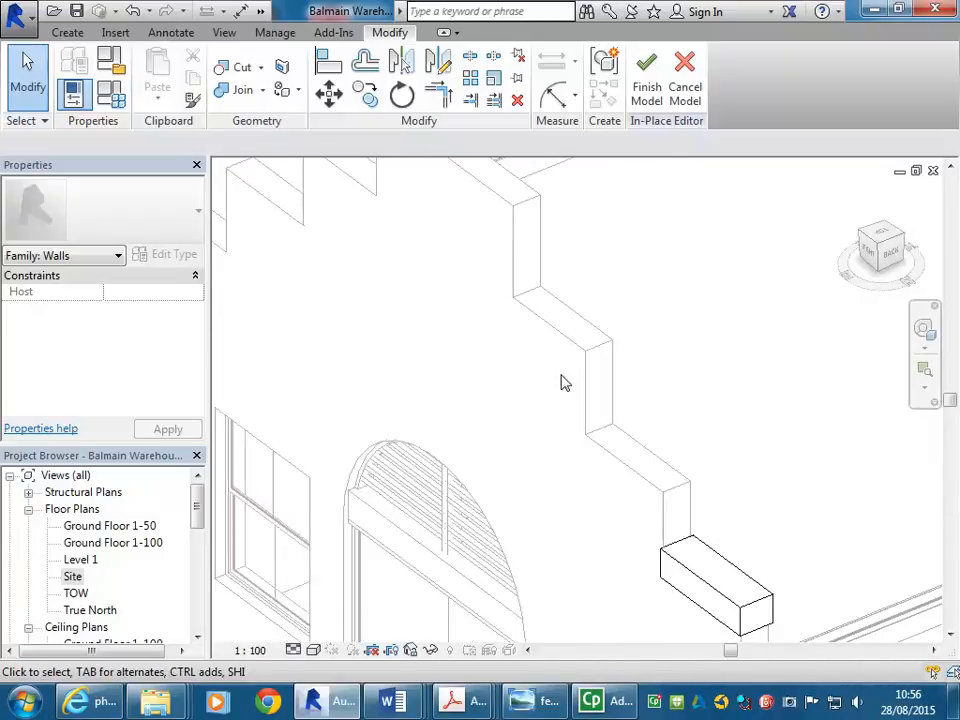
{"action": "scroll", "coordinate": [565, 380], "scroll_direction": "down", "scroll_amount": 2}
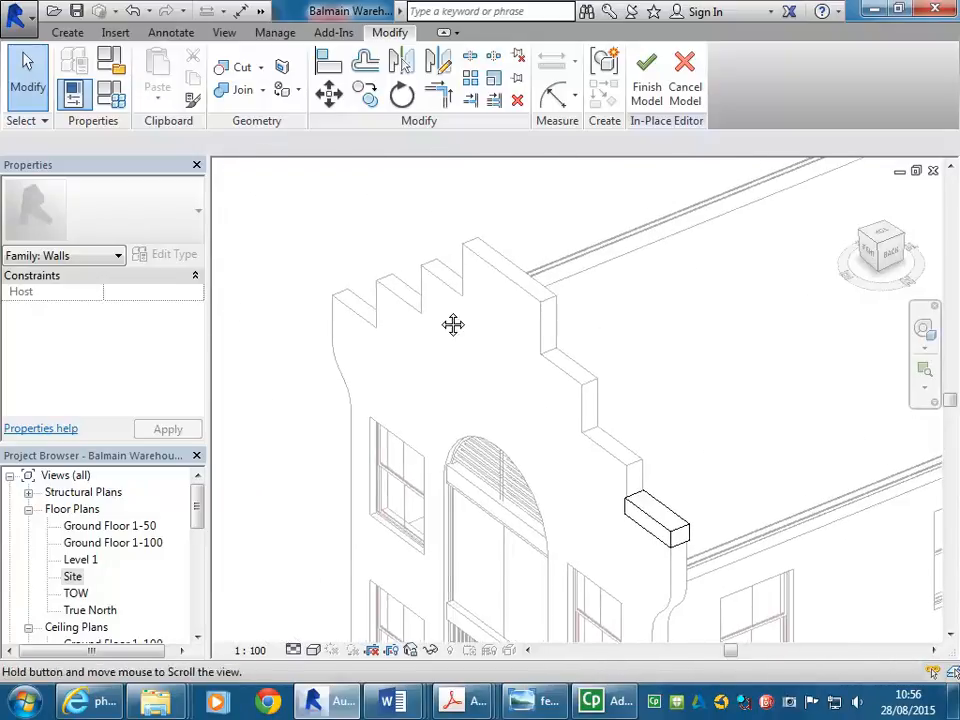
{"action": "scroll", "coordinate": [632, 482], "scroll_direction": "up", "scroll_amount": 2}
{"action": "middle_click_drag", "start_coordinate": [575, 418], "coordinate": [561, 508]}
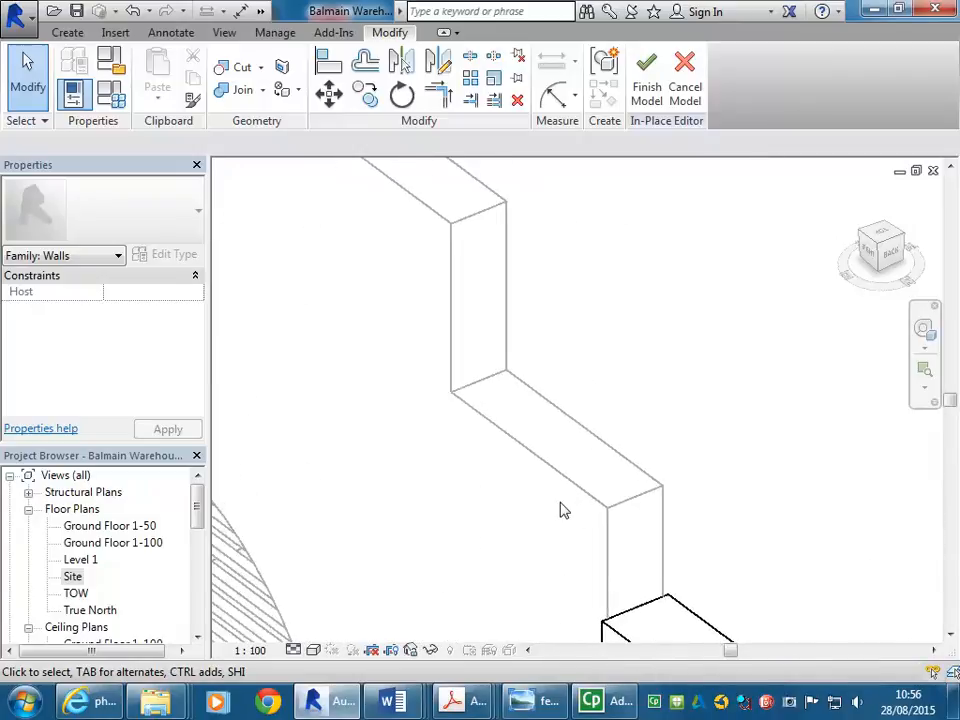
- Bring up the Create tools and frame the parapet steps above the block
{"action": "left_click", "coordinate": [68, 33]}
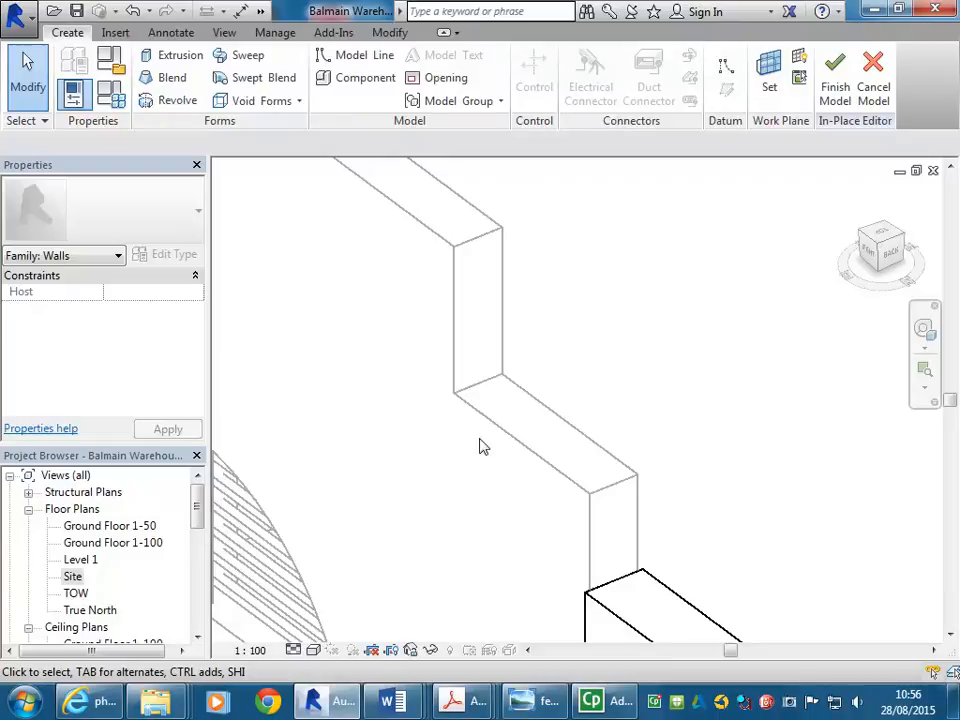
{"action": "mouse_move", "coordinate": [452, 482]}
{"action": "middle_mouse_down"}
{"action": "mouse_move", "coordinate": [440, 474]}
{"action": "mouse_move", "coordinate": [495, 462]}
{"action": "middle_mouse_up"}
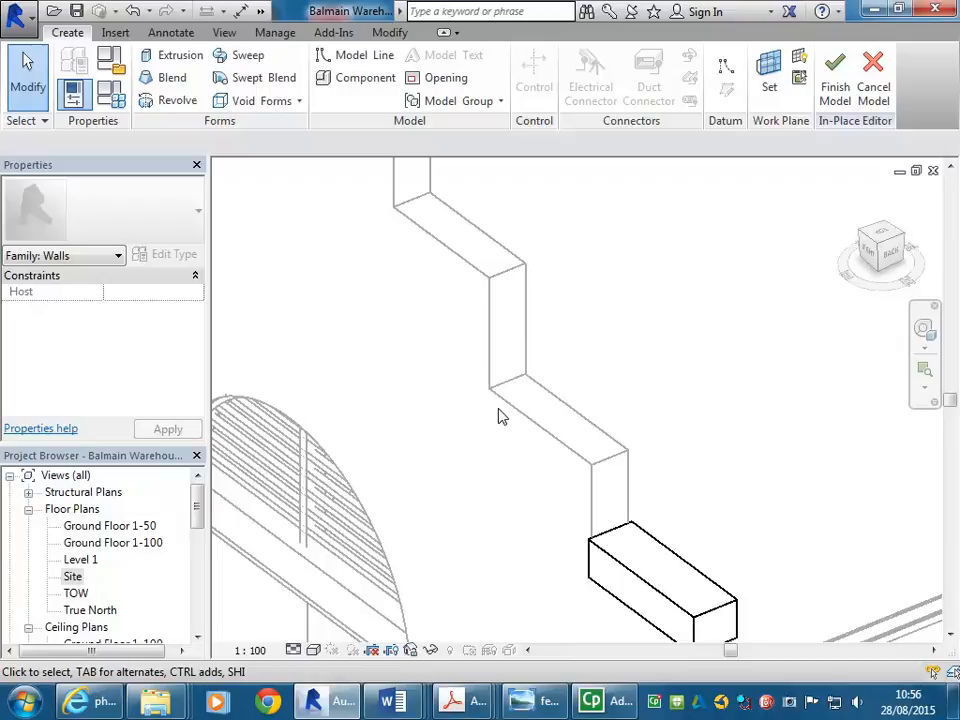
{"action": "middle_click_drag", "start_coordinate": [502, 417], "coordinate": [536, 407]}
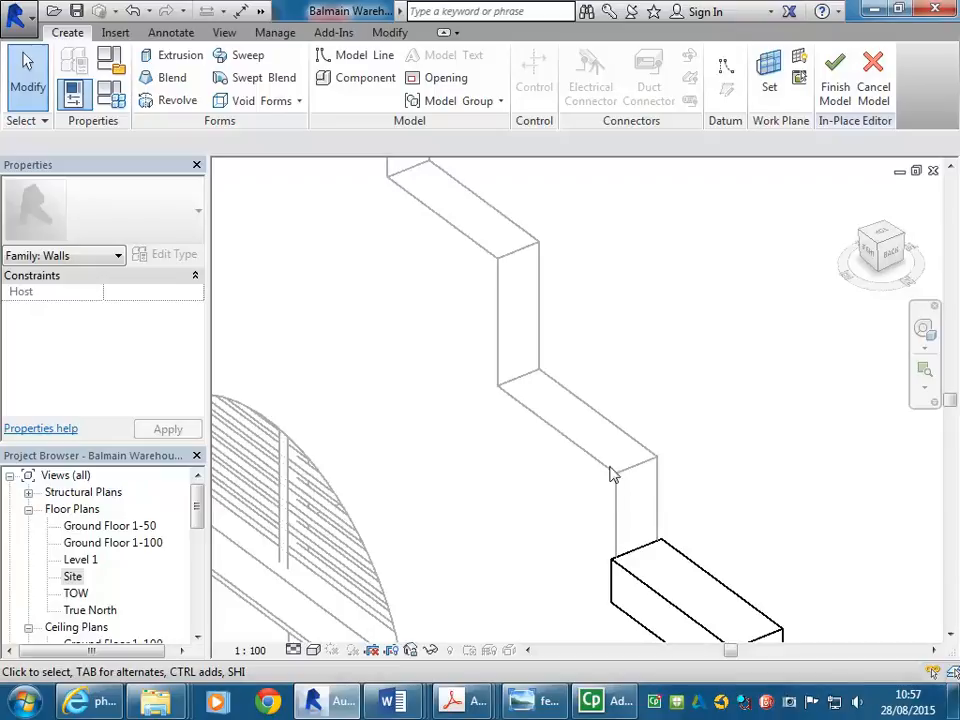
- Set the work plane to the top face of the next parapet step up
{"action": "left_click", "coordinate": [769, 88]}
{"action": "left_click", "coordinate": [268, 289]}
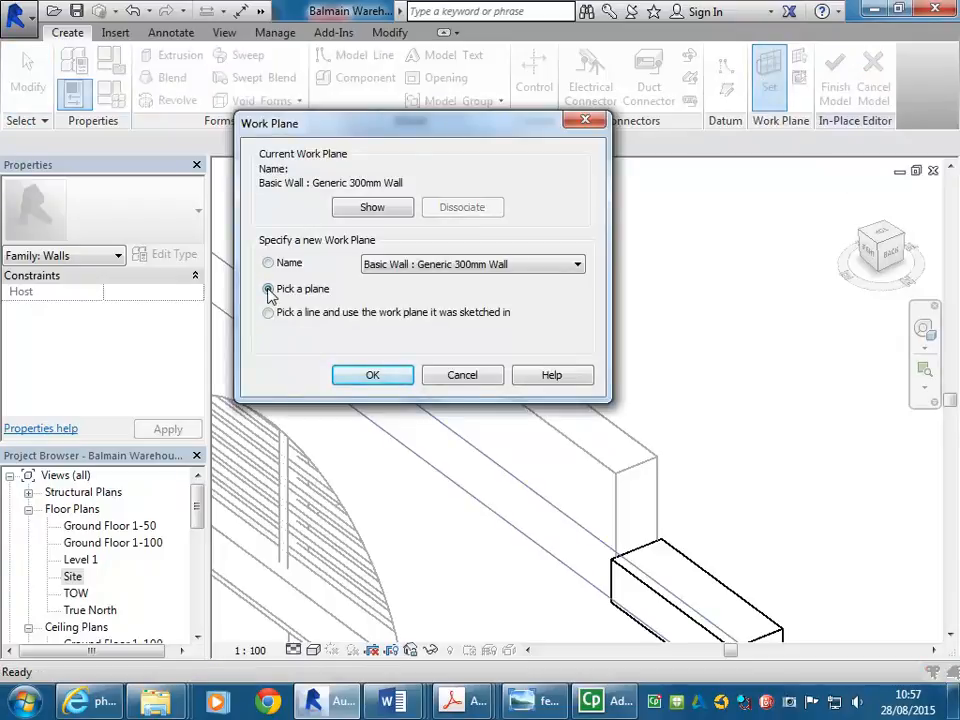
{"action": "left_click", "coordinate": [370, 376]}
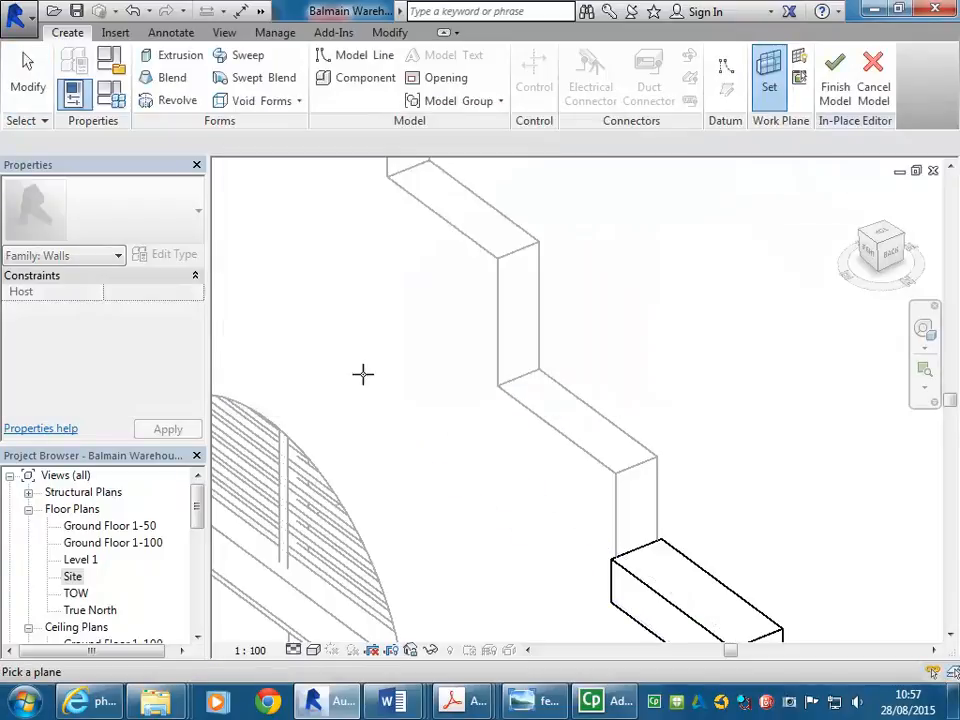
{"action": "left_click", "coordinate": [549, 420]}
{"action": "middle_click_drag", "start_coordinate": [568, 501], "coordinate": [501, 508]}
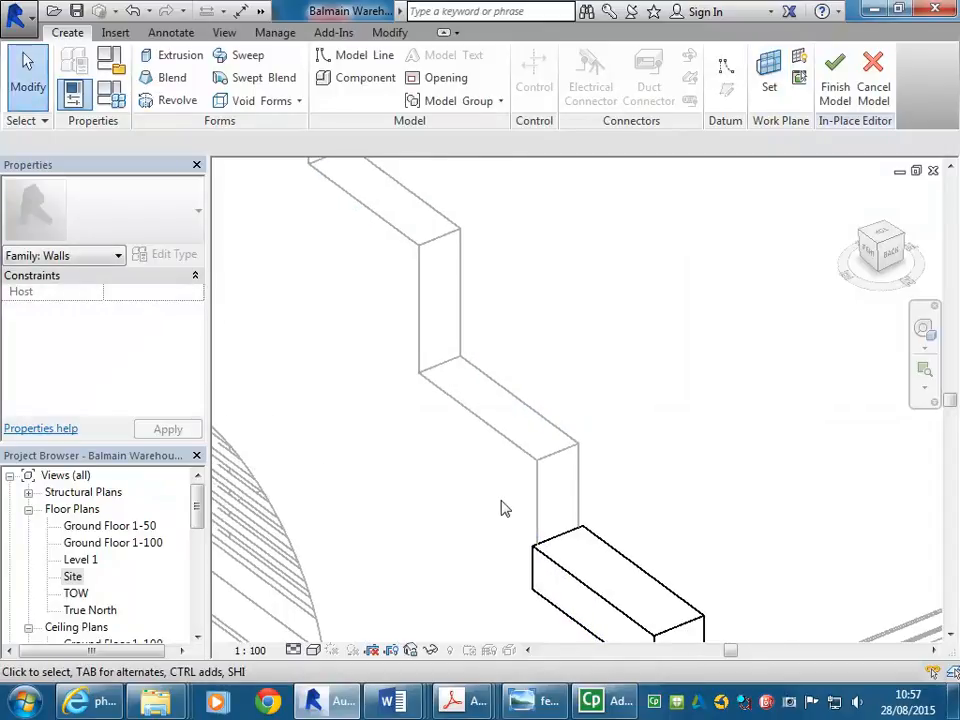
- Start a new extrusion and sketch a rectangle across that step's top face
{"action": "left_click", "coordinate": [165, 55]}
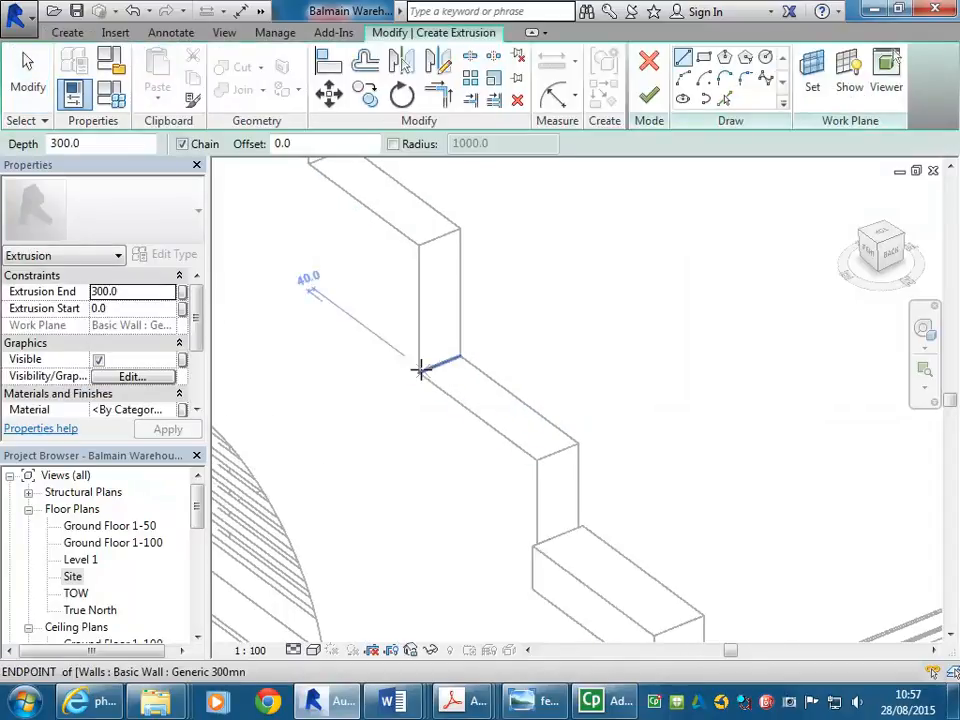
{"action": "left_click", "coordinate": [704, 57]}
{"action": "left_click", "coordinate": [421, 372]}
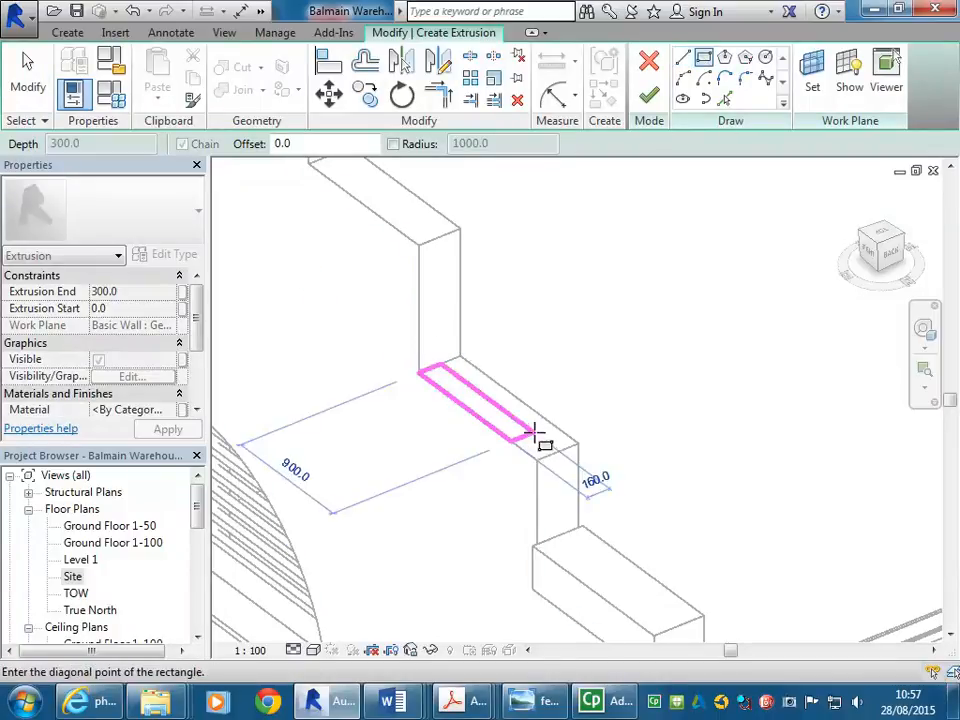
{"action": "left_click", "coordinate": [575, 444]}
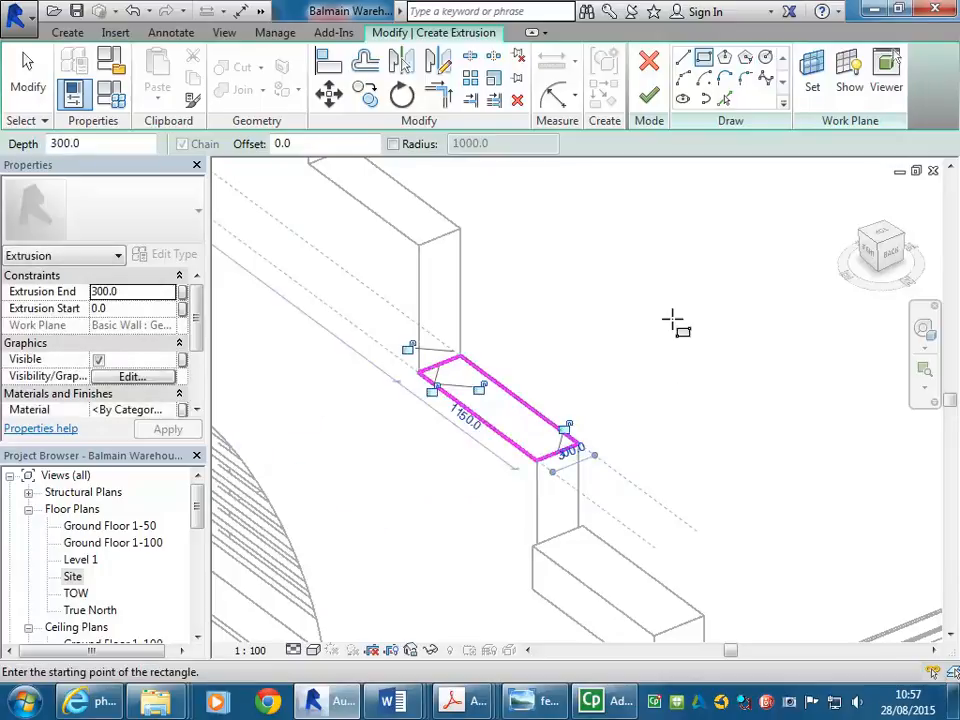
{"action": "right_click", "coordinate": [656, 308]}
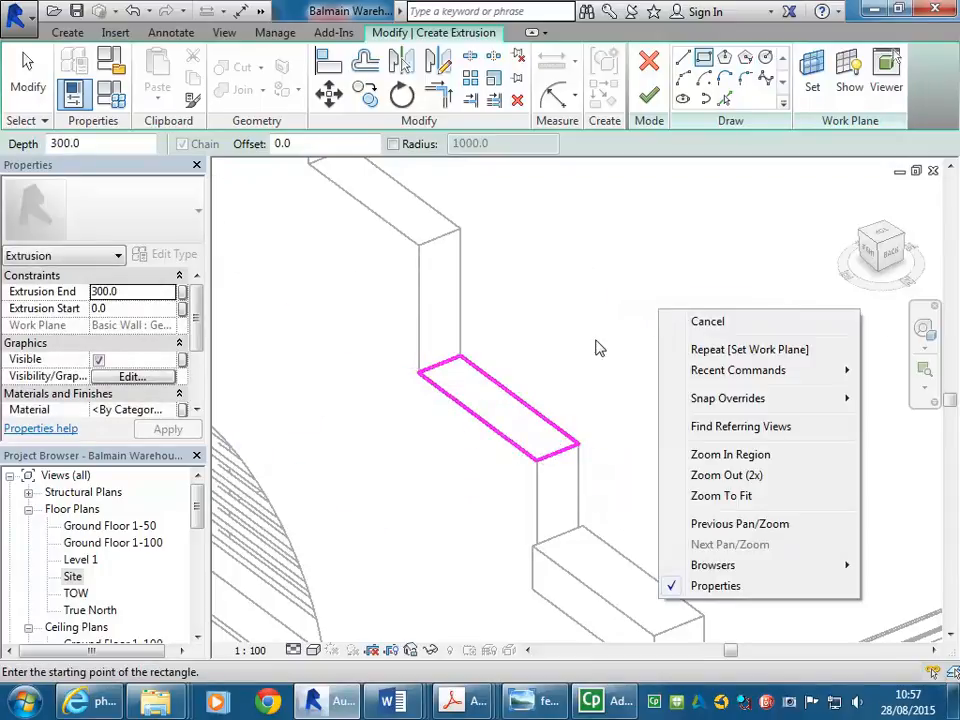
{"action": "left_click", "coordinate": [729, 324]}
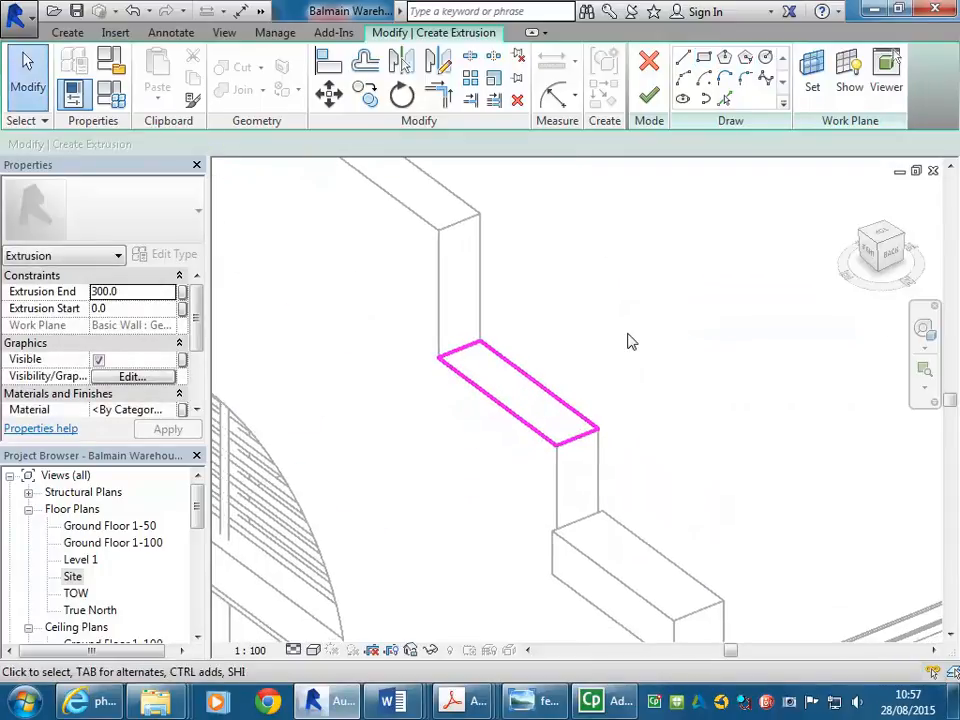
{"action": "scroll", "coordinate": [630, 342], "scroll_direction": "up", "scroll_amount": 1}
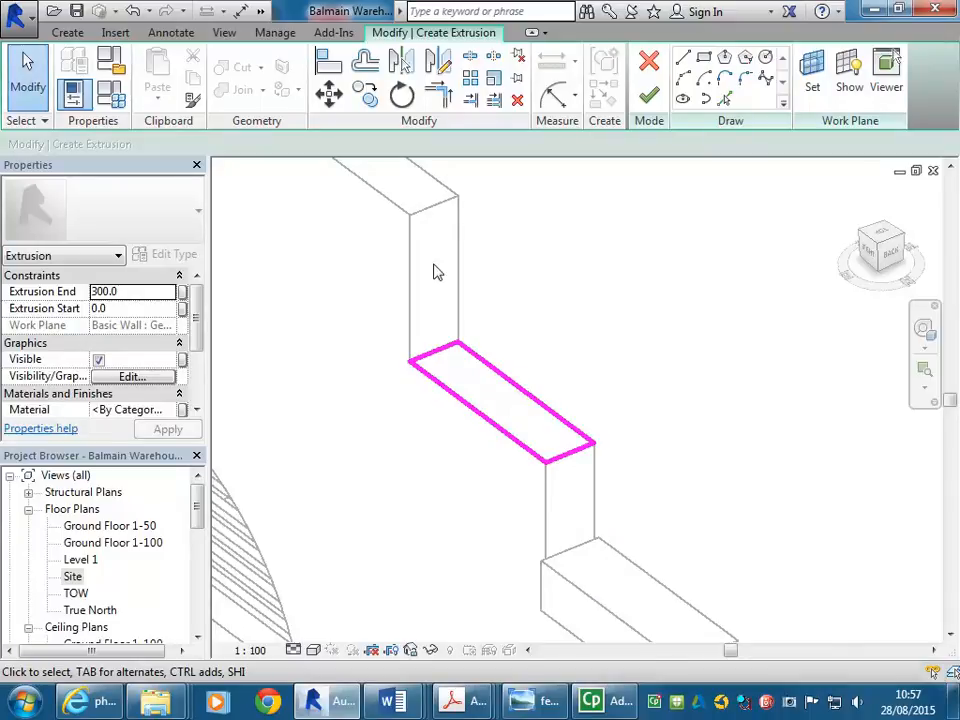
- Offset the rectangle's two long edges and bottom end edge 30 outward
{"action": "left_click", "coordinate": [364, 62]}
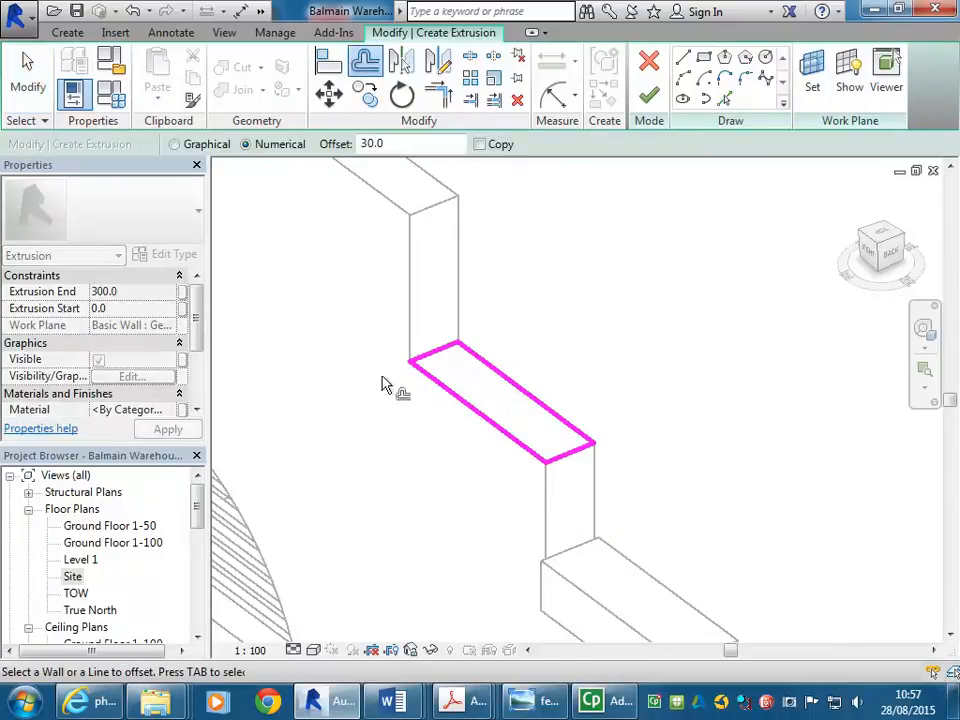
{"action": "left_click", "coordinate": [477, 420]}
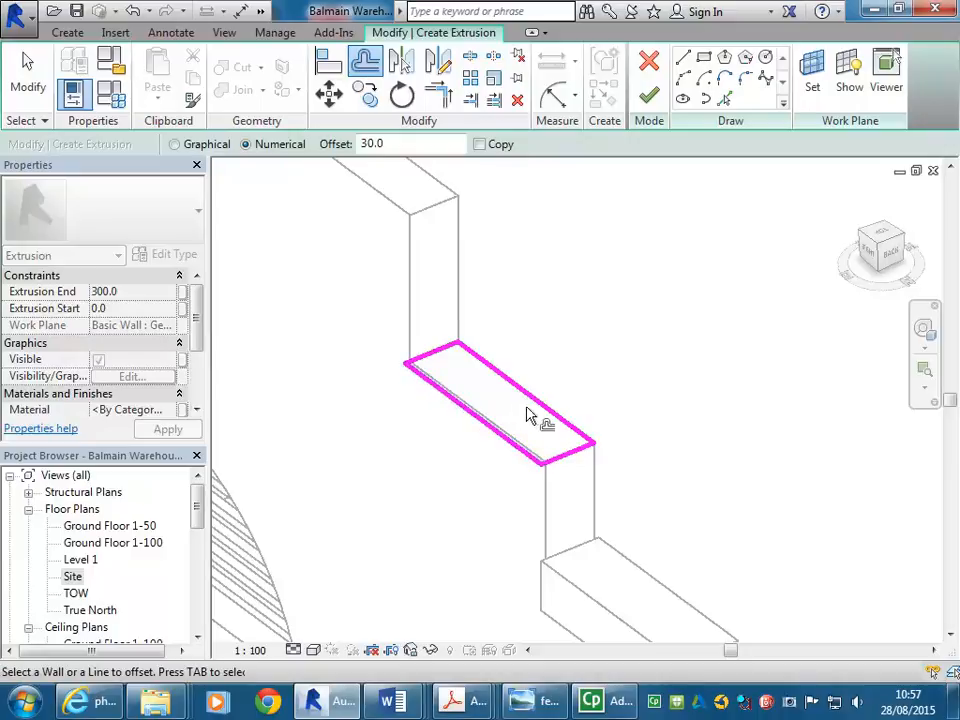
{"action": "left_click", "coordinate": [551, 413]}
{"action": "left_click", "coordinate": [566, 456]}
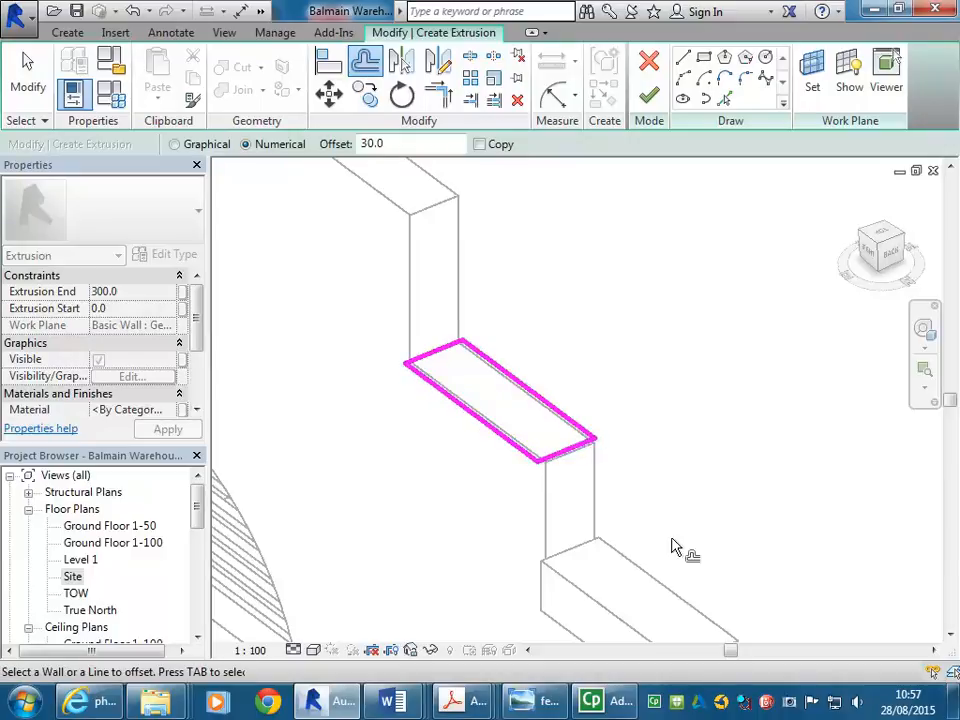
{"action": "scroll", "coordinate": [556, 464], "scroll_direction": "up", "scroll_amount": 3}
{"action": "left_click", "coordinate": [552, 457]}
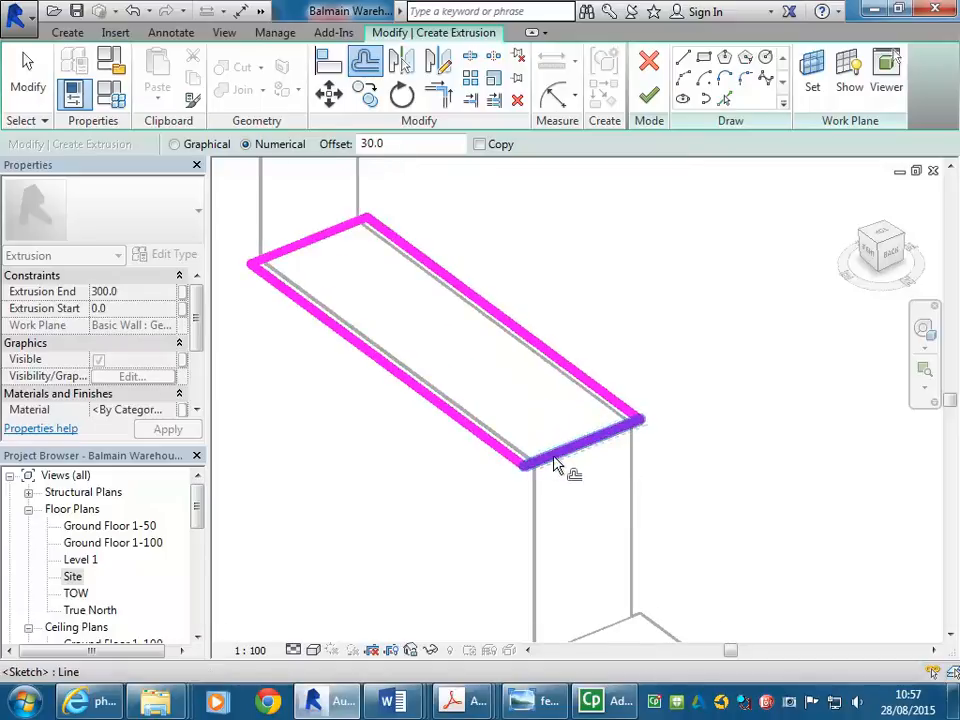
{"action": "left_click", "coordinate": [554, 459]}
- End the Offset command through the right-click Cancel option
{"action": "scroll", "coordinate": [521, 447], "scroll_direction": "down", "scroll_amount": 2}
{"action": "scroll", "coordinate": [508, 349], "scroll_direction": "up", "scroll_amount": 5}
{"action": "scroll", "coordinate": [439, 364], "scroll_direction": "down", "scroll_amount": 3}
{"action": "scroll", "coordinate": [450, 392], "scroll_direction": "down", "scroll_amount": 4}
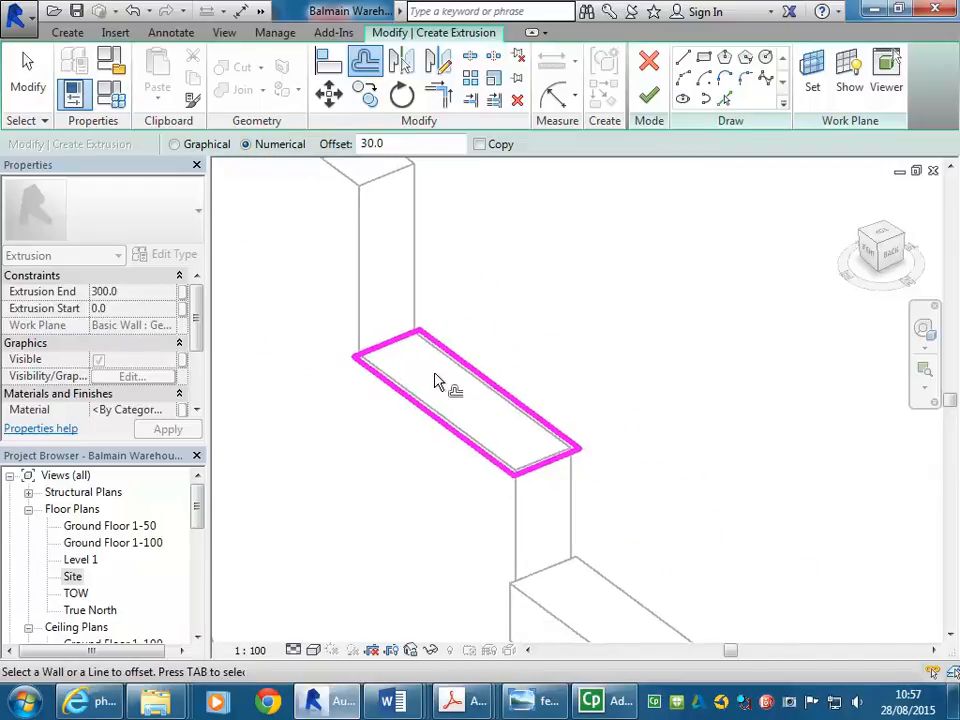
{"action": "middle_click_drag", "start_coordinate": [521, 321], "coordinate": [506, 313], "text": "shift"}
{"action": "right_click", "coordinate": [505, 276]}
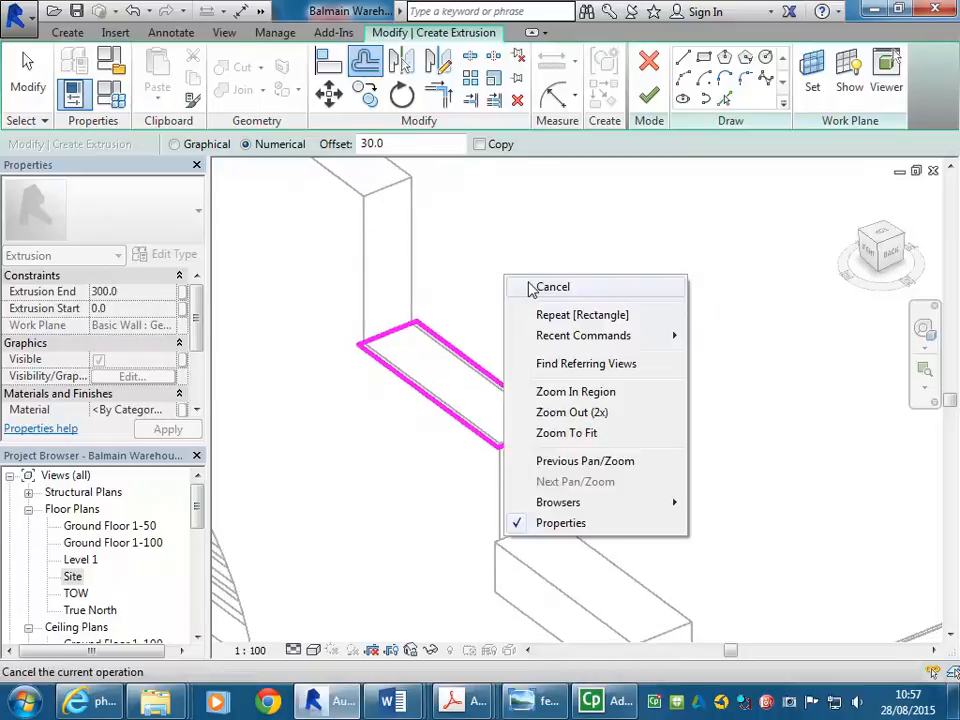
{"action": "left_click", "coordinate": [536, 289]}
{"action": "right_click", "coordinate": [555, 290]}
{"action": "left_click", "coordinate": [567, 302]}
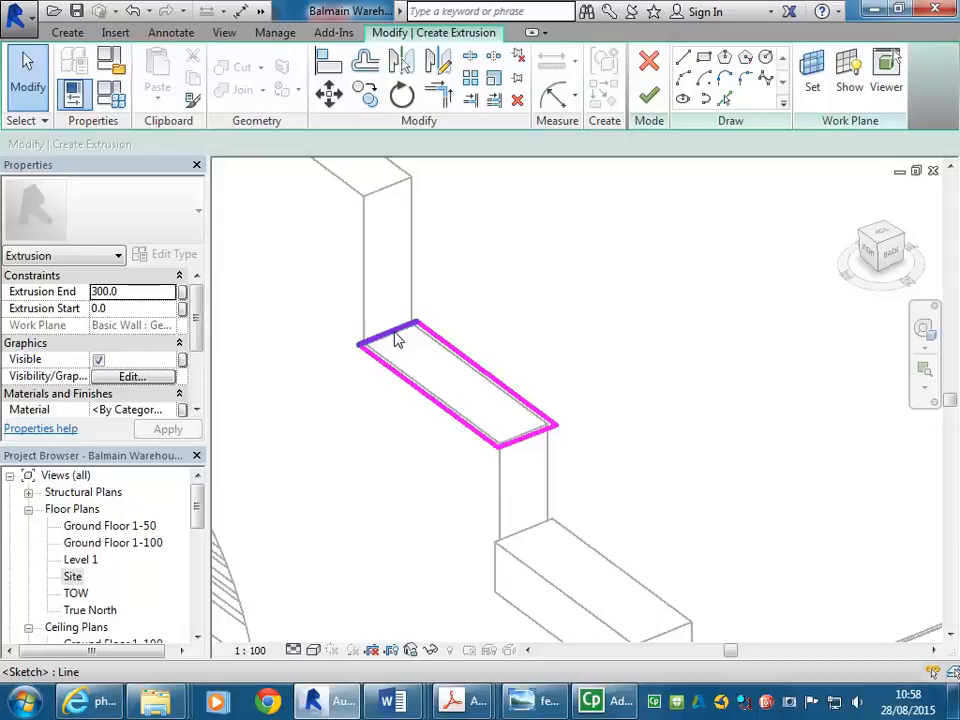
- Finish the second sketch into a solid block, deselect it, and view the stepped parapet
{"action": "left_click", "coordinate": [649, 96]}
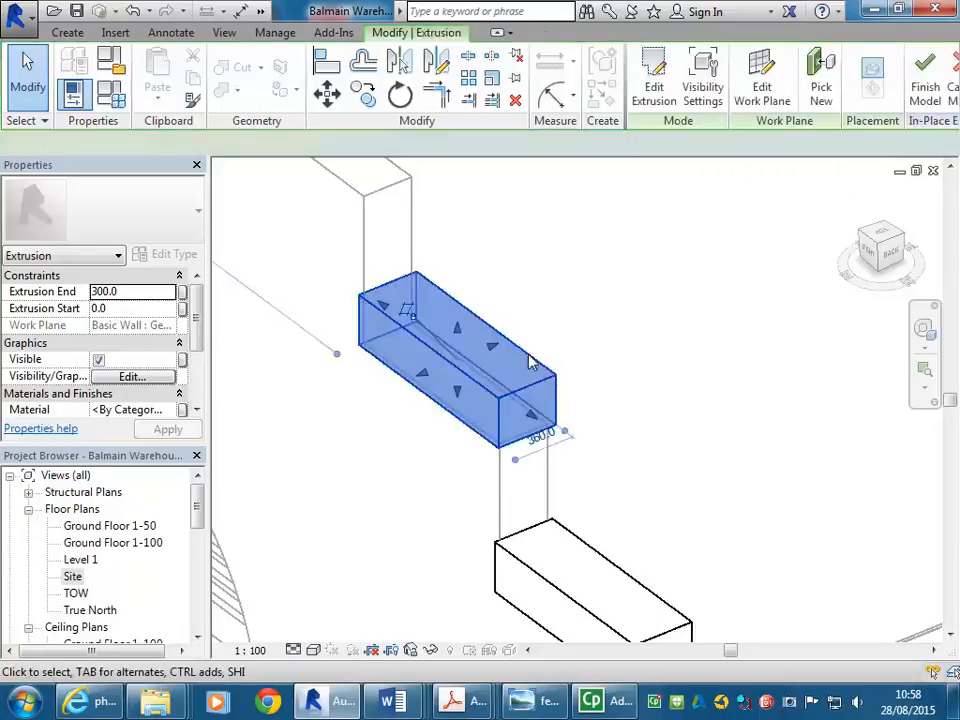
{"action": "left_click", "coordinate": [342, 417]}
{"action": "scroll", "coordinate": [350, 417], "scroll_direction": "down", "scroll_amount": 5}
{"action": "middle_click_drag", "start_coordinate": [374, 418], "coordinate": [501, 350]}
{"action": "middle_click_drag", "start_coordinate": [437, 386], "coordinate": [647, 506]}
{"action": "middle_click_drag", "start_coordinate": [450, 356], "coordinate": [476, 434]}
{"action": "scroll", "coordinate": [478, 326], "scroll_direction": "up", "scroll_amount": 1}
{"action": "scroll", "coordinate": [600, 412], "scroll_direction": "down", "scroll_amount": 3}
{"action": "middle_click_drag", "start_coordinate": [541, 373], "coordinate": [519, 383]}
{"action": "scroll", "coordinate": [563, 379], "scroll_direction": "up", "scroll_amount": 2}
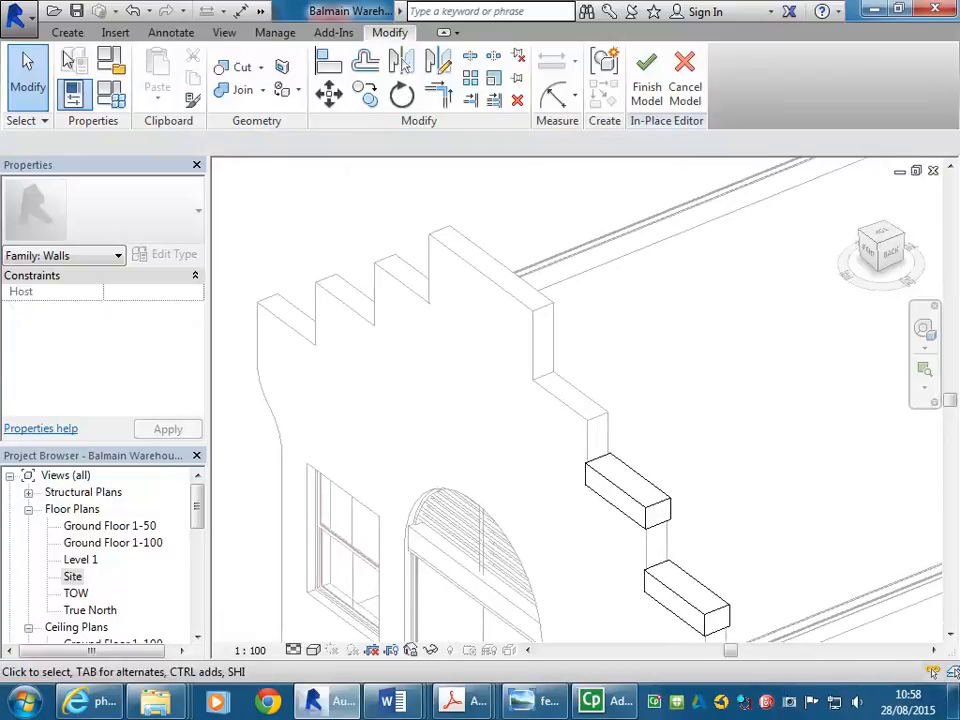
{"action": "left_click", "coordinate": [67, 32]}
- Pick the wall face as the work plane for the third block
{"action": "left_click", "coordinate": [769, 72]}
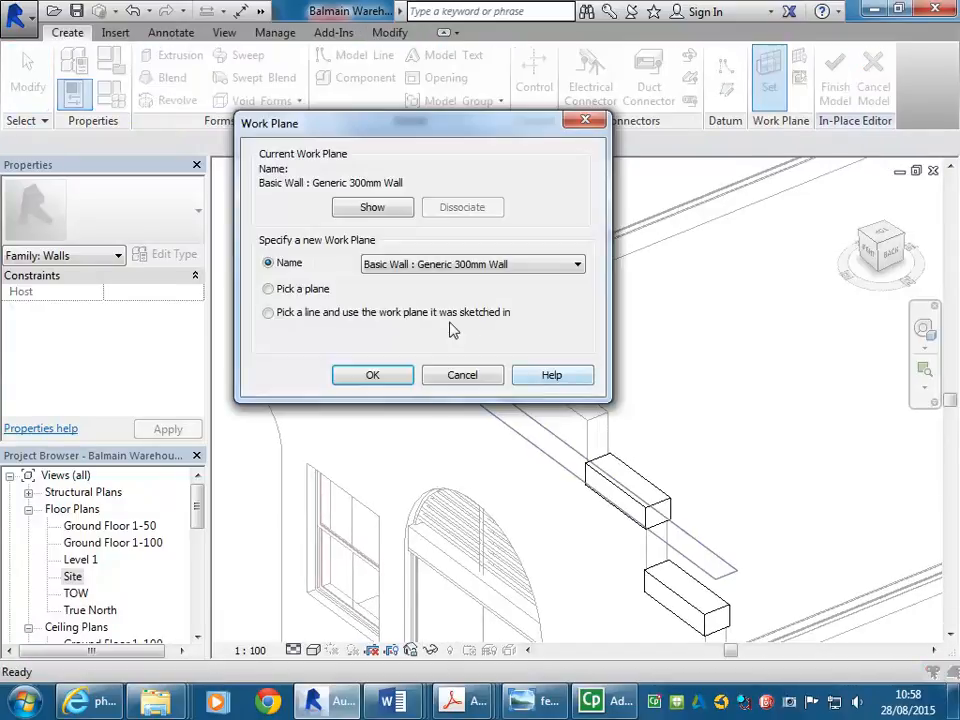
{"action": "left_click", "coordinate": [268, 288]}
{"action": "left_click", "coordinate": [372, 375]}
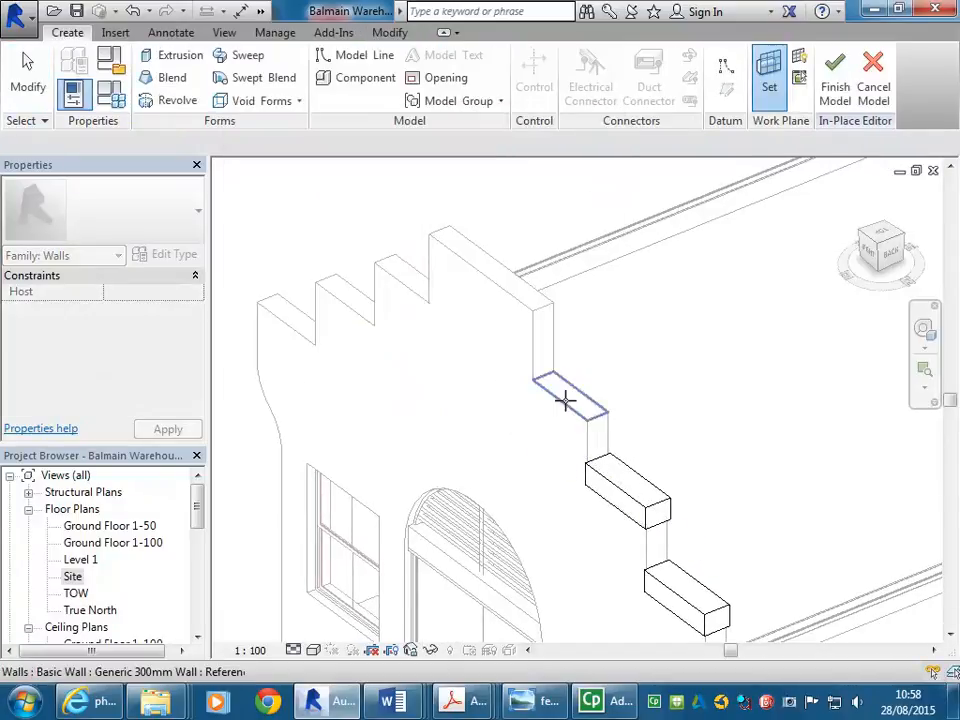
{"action": "left_click", "coordinate": [565, 400]}
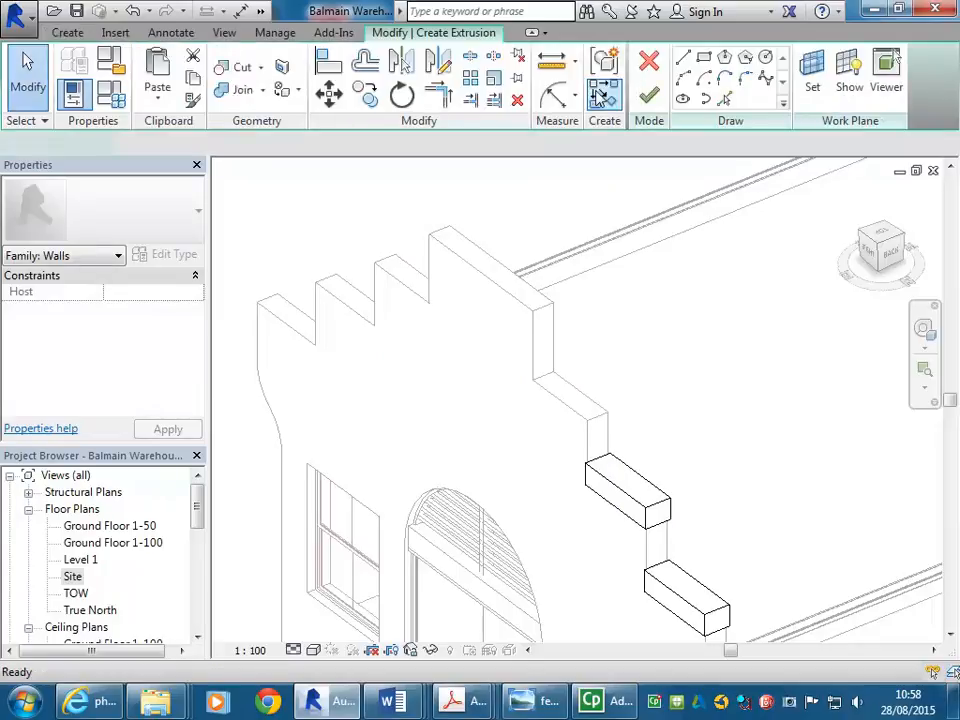
- Sketch the extrusion rectangle at the wall's top end
{"action": "left_click", "coordinate": [705, 59]}
{"action": "scroll", "coordinate": [583, 402], "scroll_direction": "up", "scroll_amount": 2}
{"action": "middle_click_drag", "start_coordinate": [583, 402], "coordinate": [501, 415]}
{"action": "scroll", "coordinate": [501, 415], "scroll_direction": "up", "scroll_amount": 1}
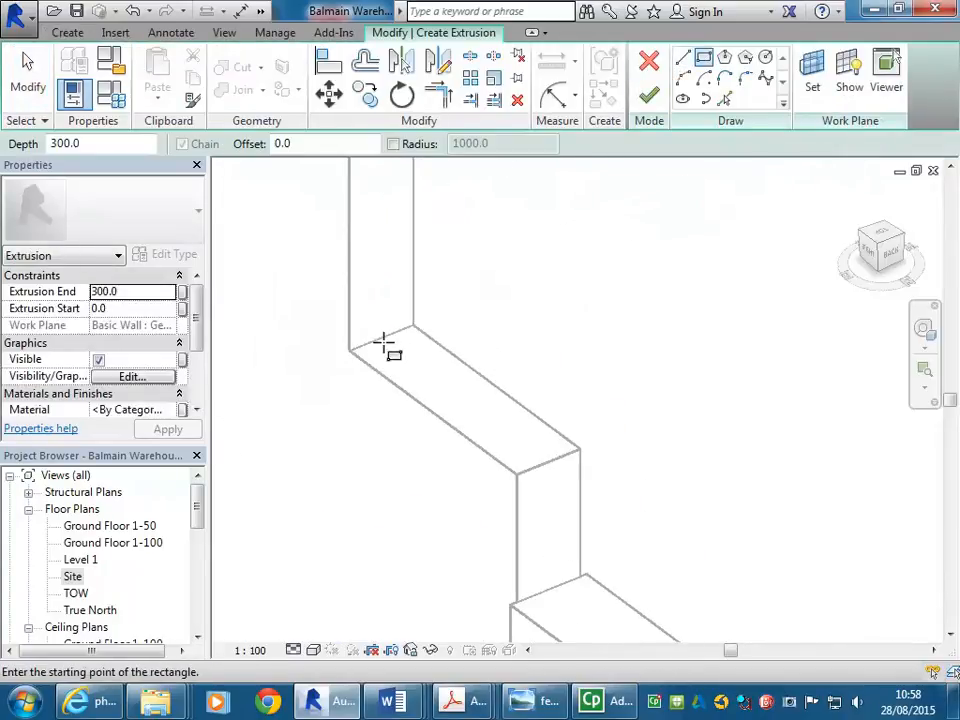
{"action": "left_click", "coordinate": [350, 350]}
{"action": "left_click", "coordinate": [581, 449]}
{"action": "scroll", "coordinate": [584, 400], "scroll_direction": "down", "scroll_amount": 3}
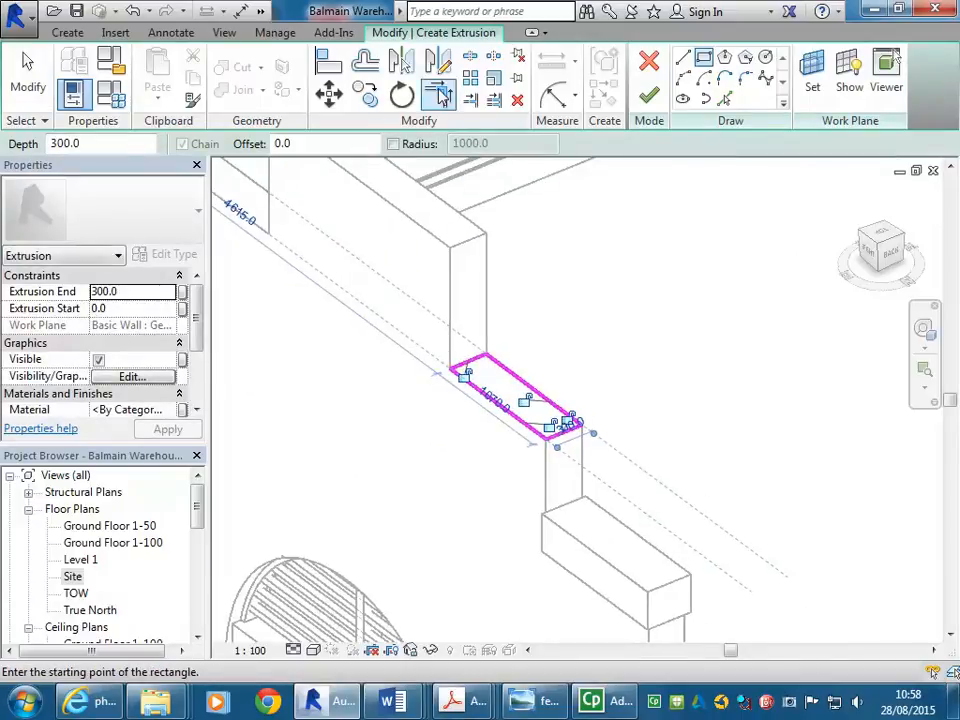
- Offset the edges 30, finish the third block, and frame all three blocks
{"action": "left_click", "coordinate": [365, 62]}
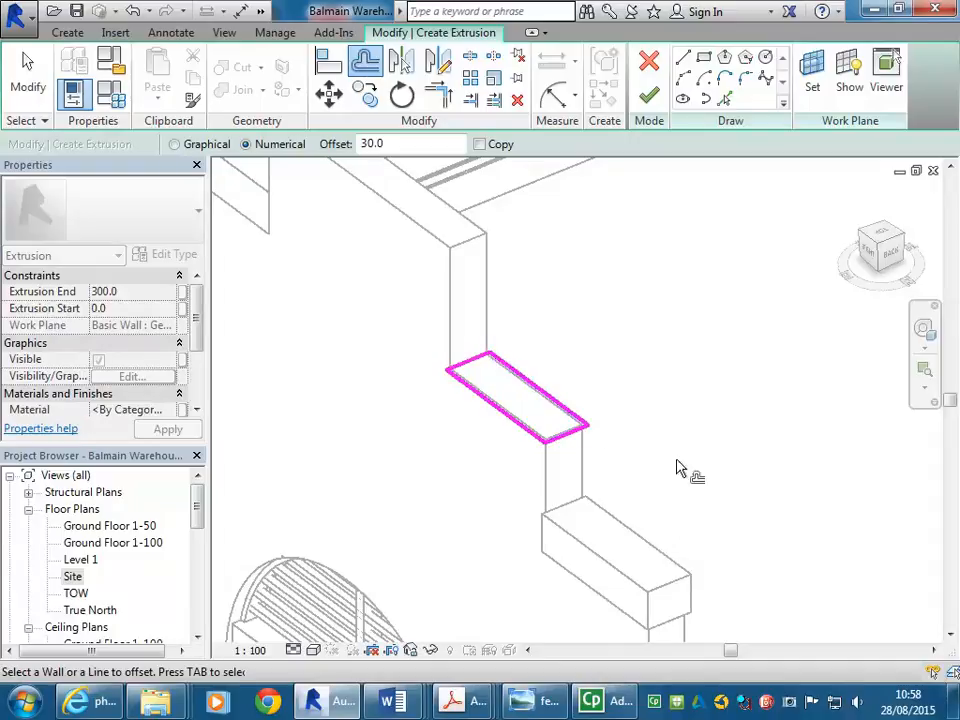
{"action": "left_click", "coordinate": [644, 98]}
{"action": "left_click", "coordinate": [382, 490]}
{"action": "scroll", "coordinate": [410, 498], "scroll_direction": "down", "scroll_amount": 3}
{"action": "mouse_move", "coordinate": [412, 500]}
{"action": "middle_mouse_down"}
{"action": "mouse_move", "coordinate": [490, 433]}
{"action": "mouse_move", "coordinate": [499, 482]}
{"action": "middle_mouse_up"}
{"action": "scroll", "coordinate": [490, 433], "scroll_direction": "down", "scroll_amount": 2}
{"action": "middle_click_drag", "start_coordinate": [417, 465], "coordinate": [428, 474]}
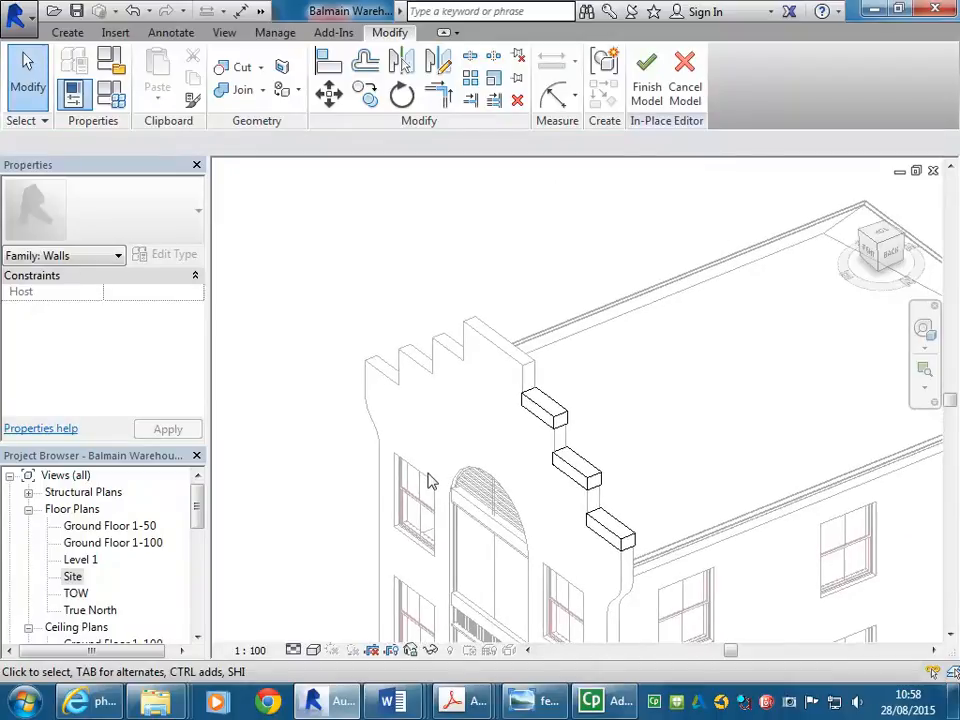
{"action": "scroll", "coordinate": [428, 481], "scroll_direction": "up", "scroll_amount": 2}
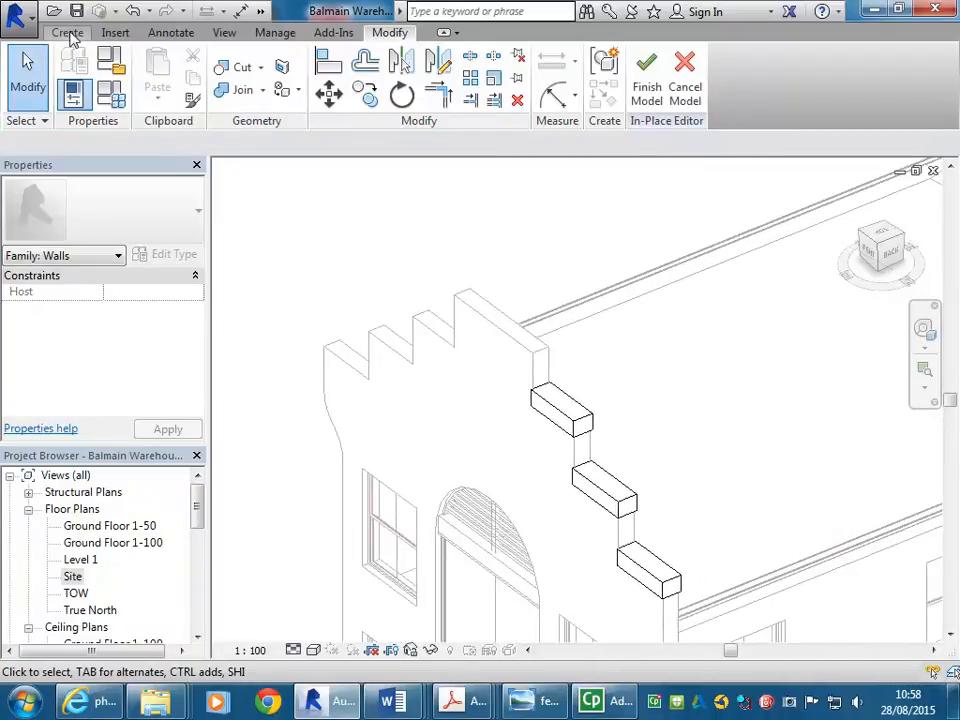
{"action": "left_click", "coordinate": [68, 33]}
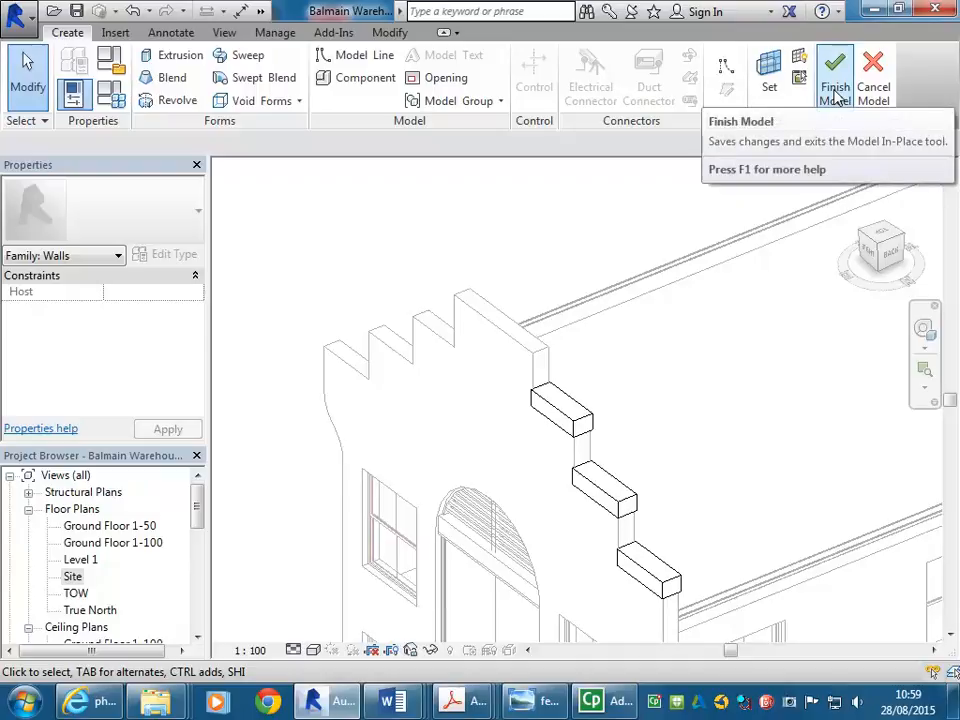
{"action": "left_click", "coordinate": [585, 435]}
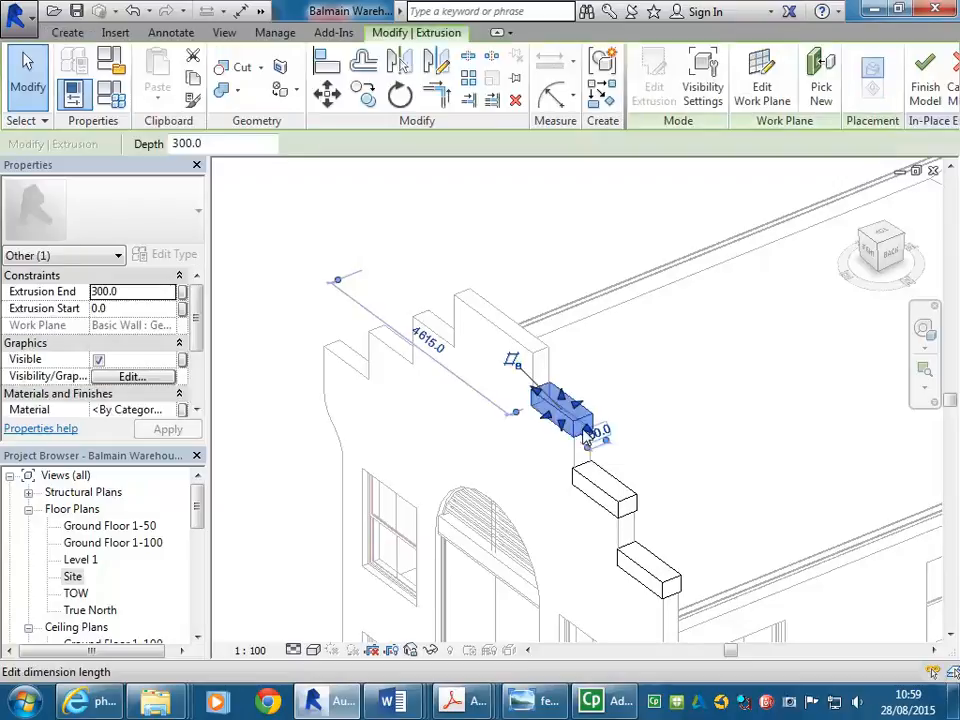
{"action": "left_click", "coordinate": [673, 408]}
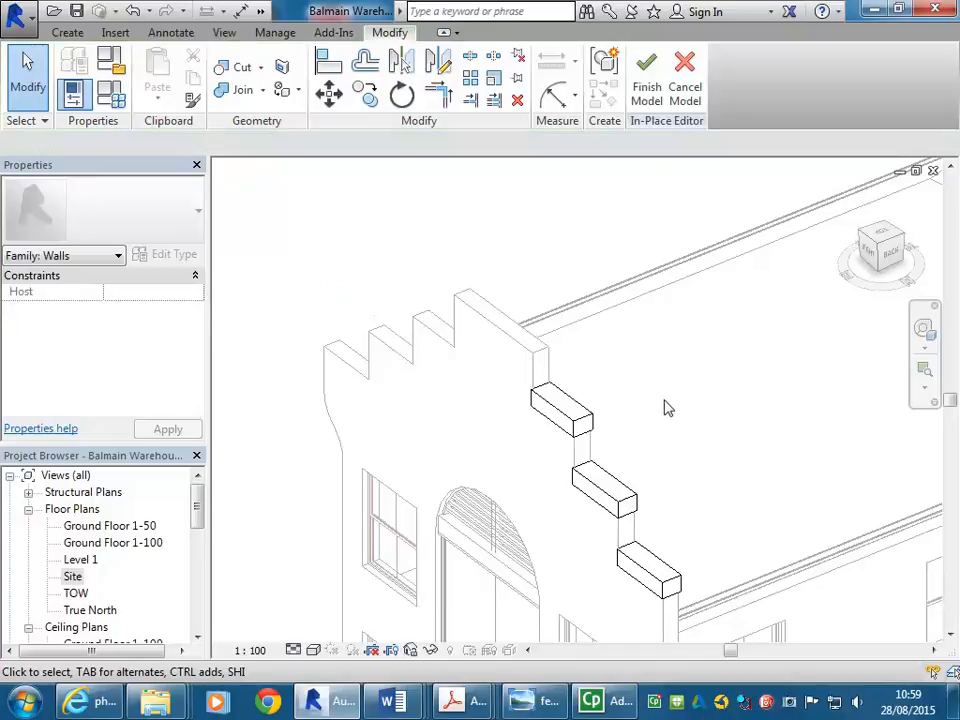
{"action": "middle_click_drag", "start_coordinate": [668, 408], "coordinate": [620, 392]}
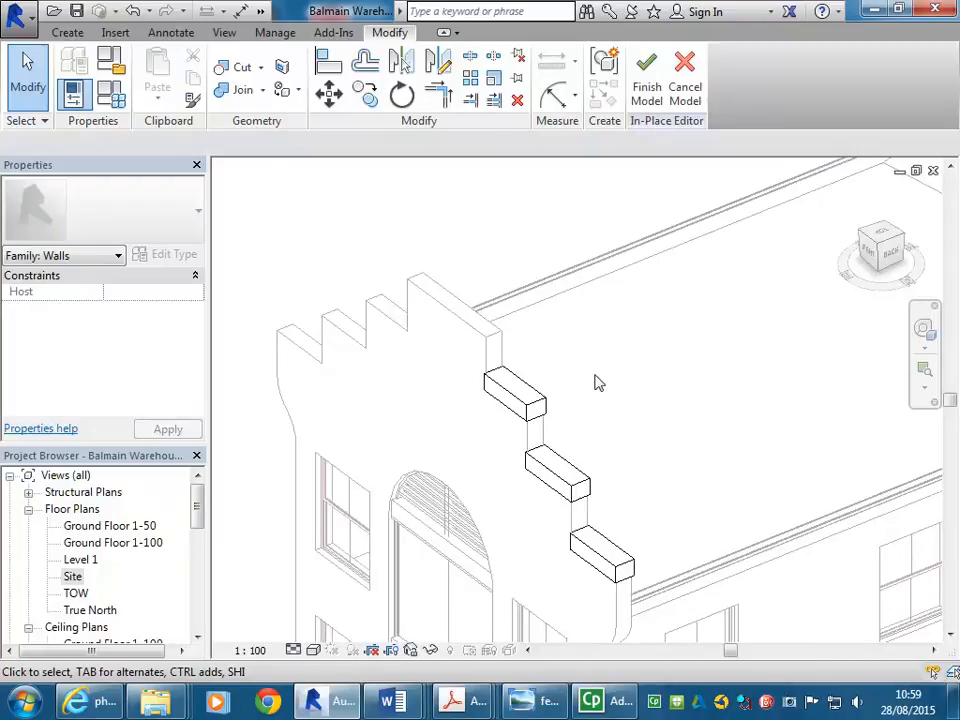
- Finish the in-place model, then reselect the wall and reopen it with Edit In-Place
{"action": "left_click", "coordinate": [648, 92]}
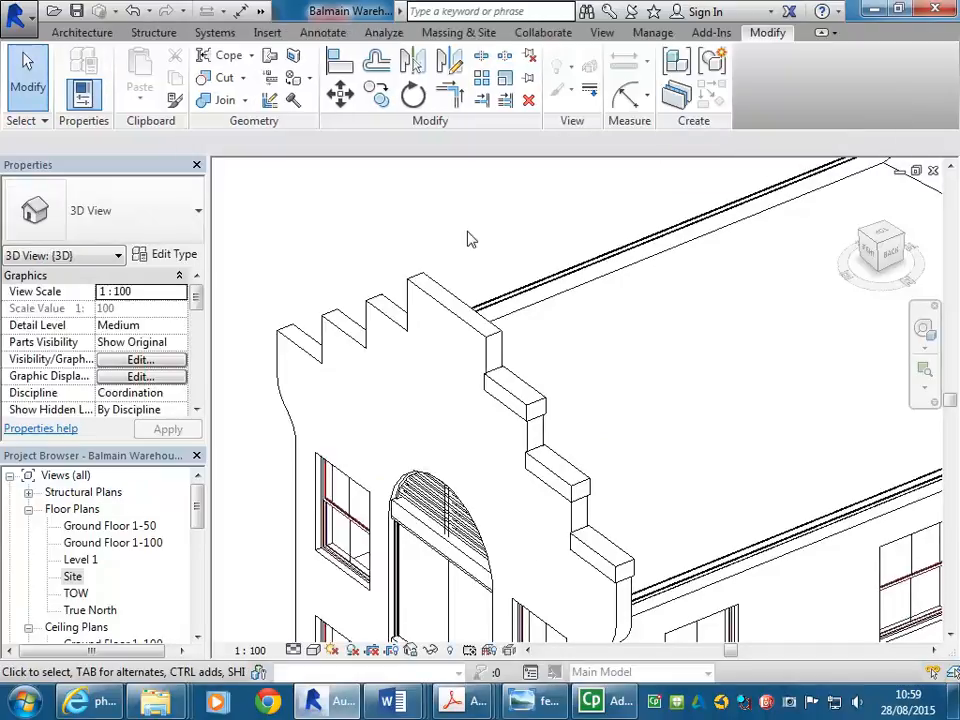
{"action": "left_click", "coordinate": [520, 403]}
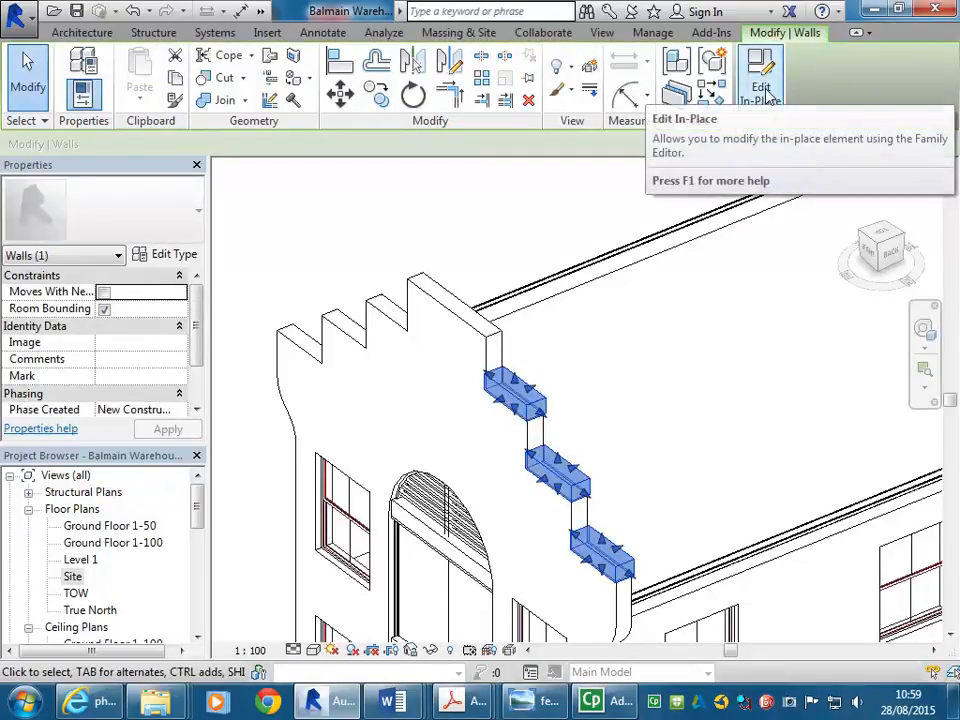
{"action": "left_click", "coordinate": [762, 92]}
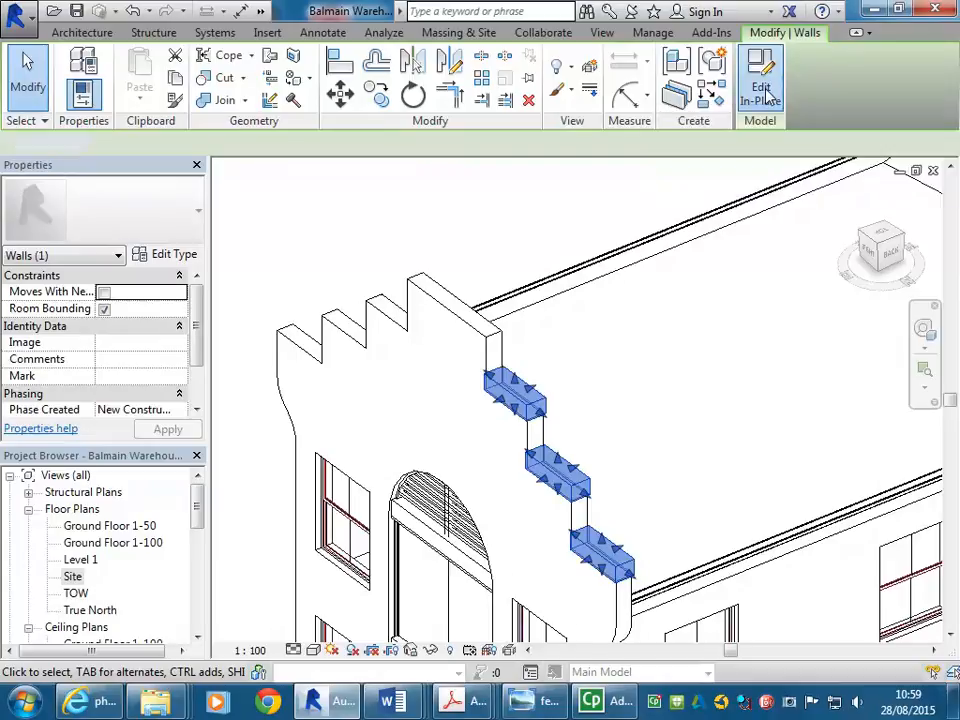
{"action": "left_click", "coordinate": [69, 33]}
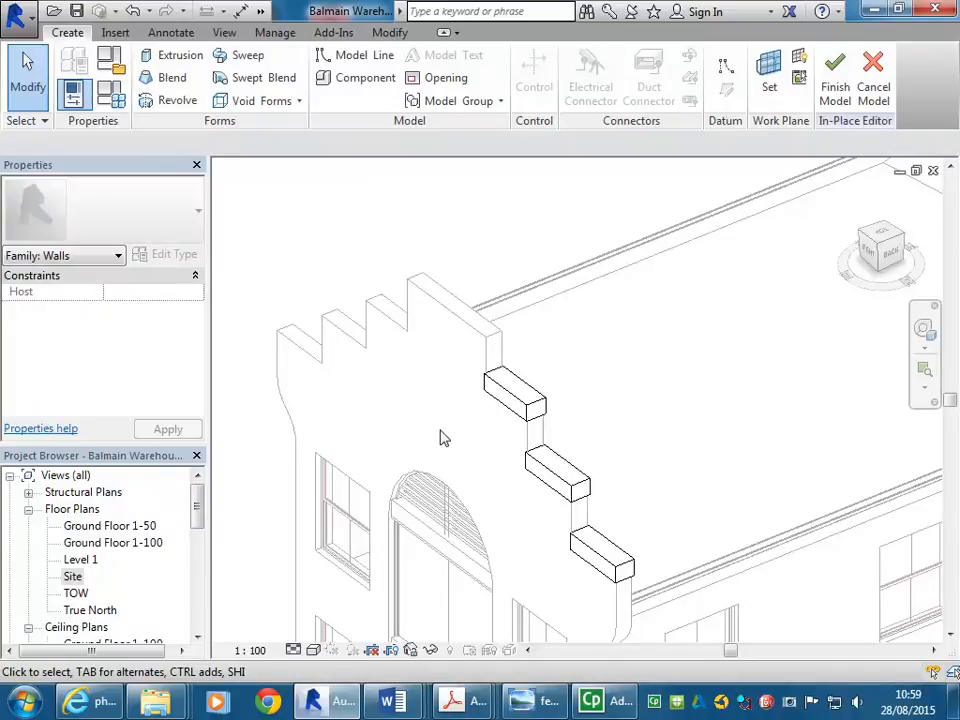
{"action": "scroll", "coordinate": [422, 441], "scroll_direction": "up", "scroll_amount": 5}
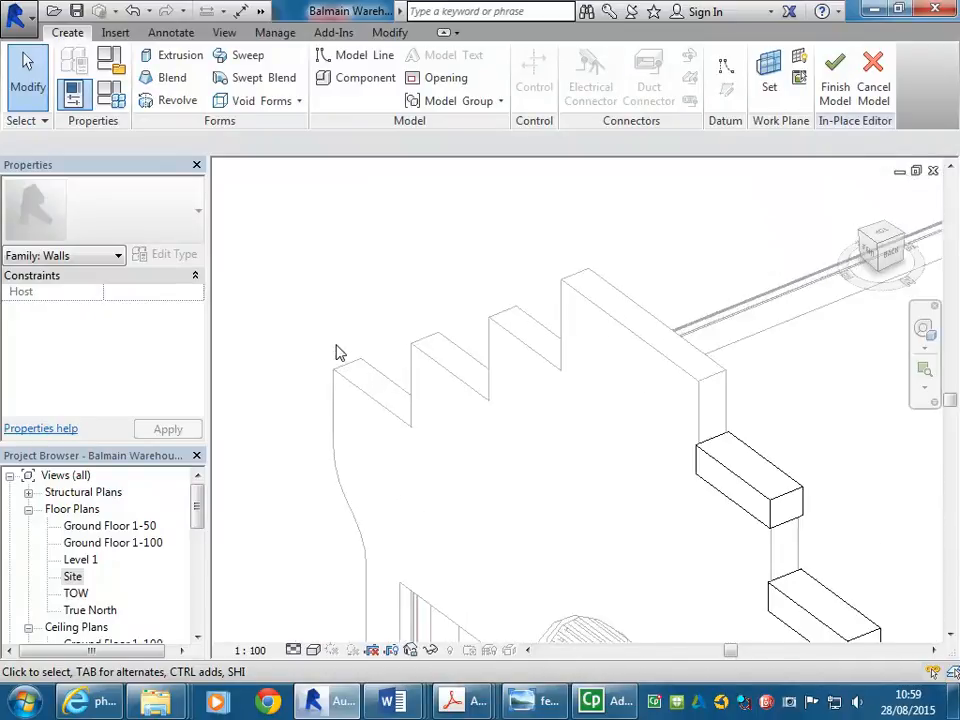
{"action": "scroll", "coordinate": [337, 352], "scroll_direction": "up", "scroll_amount": 2}
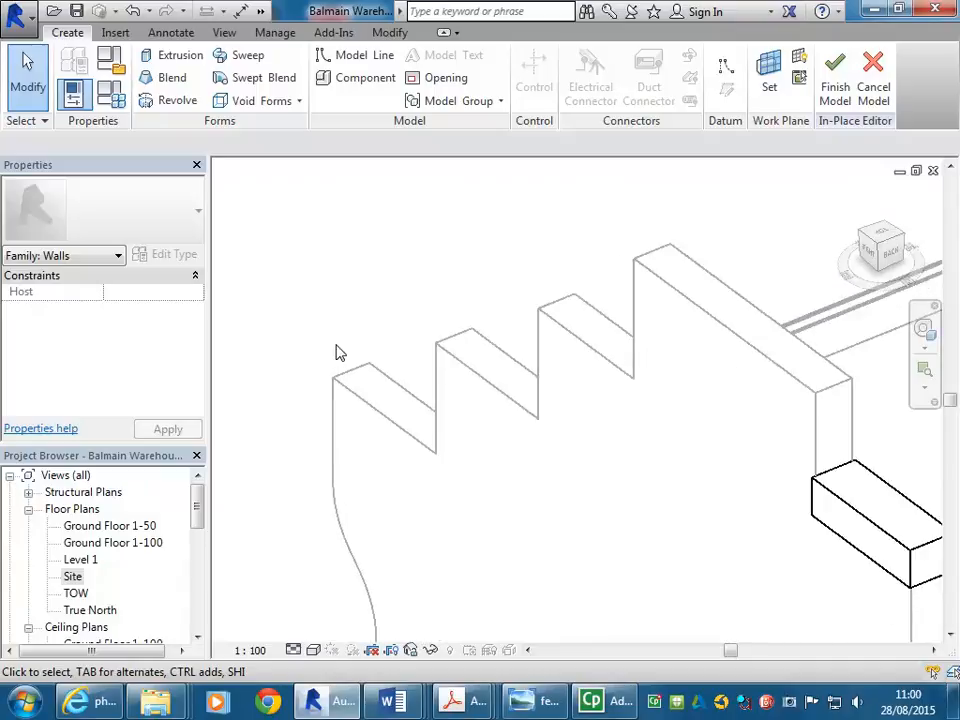